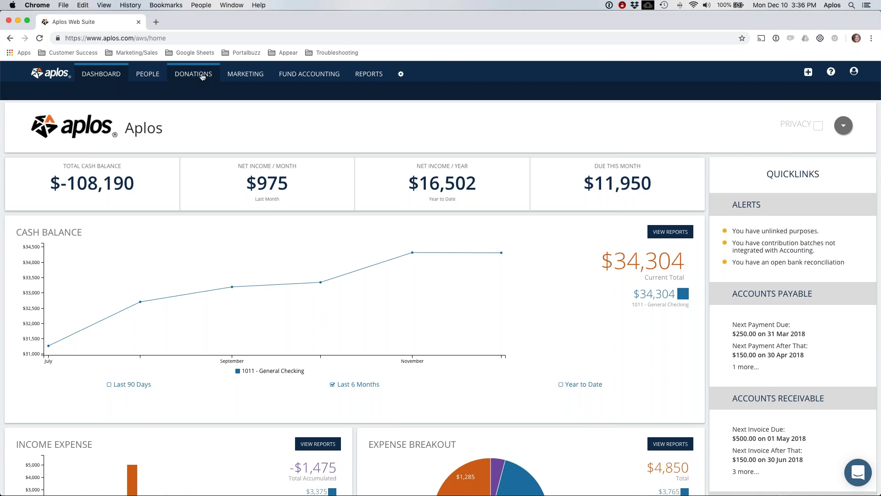
Open the contributions list under Donations and show 250 rows per page.
mouse_move(201, 76)
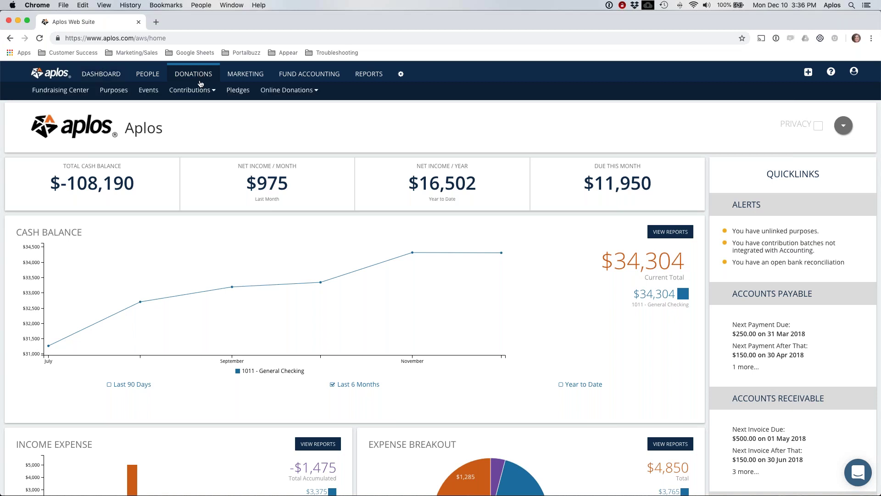
left_click(189, 105)
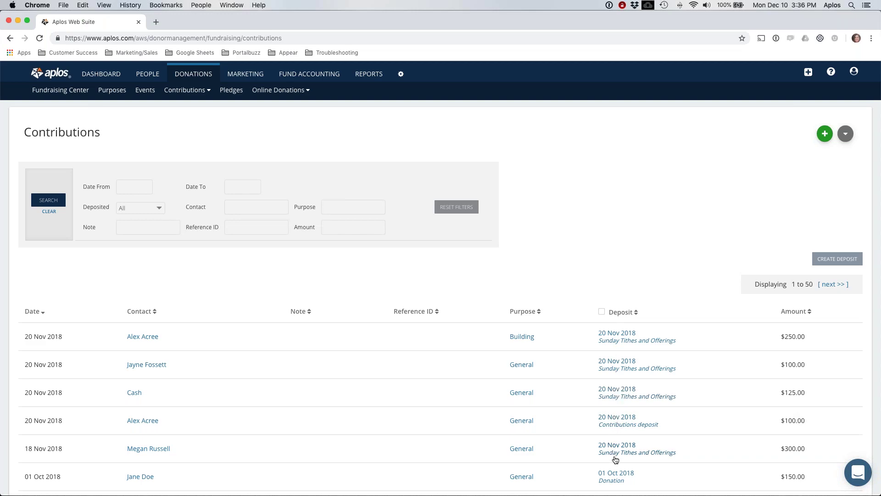
scroll(615, 354, "down", 20)
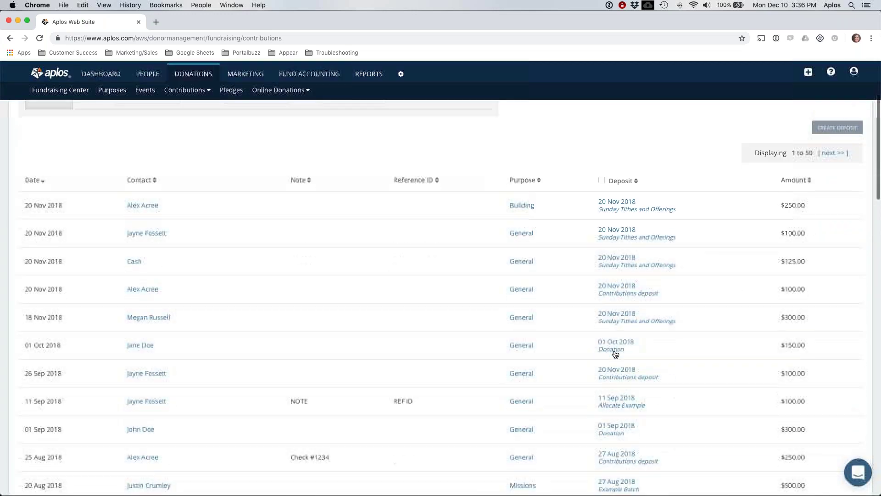
scroll(616, 354, "down", 10)
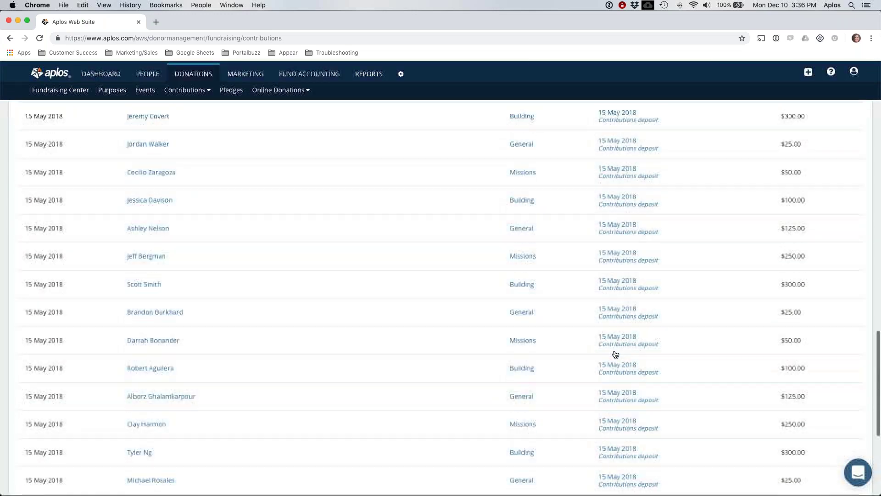
left_click(716, 436)
left_click(714, 441)
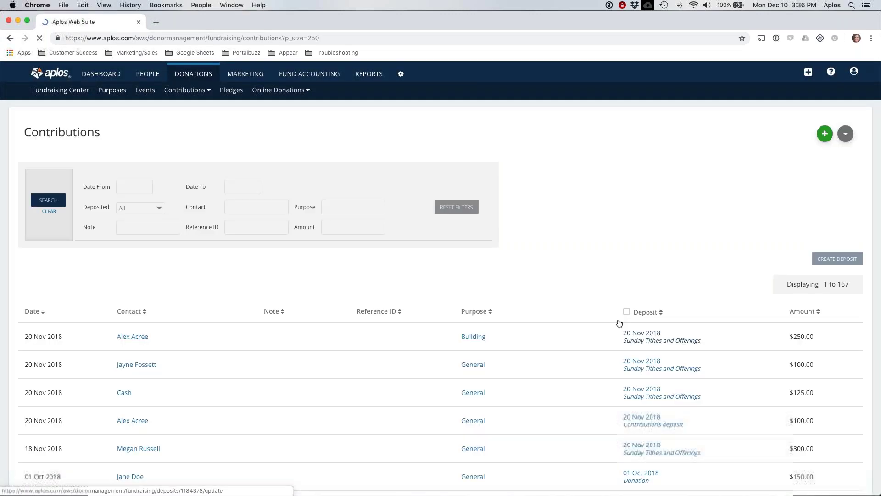
Look through the full contributions list and set it to 25 rows per page.
scroll(610, 306, "down", 15)
scroll(611, 307, "down", 15)
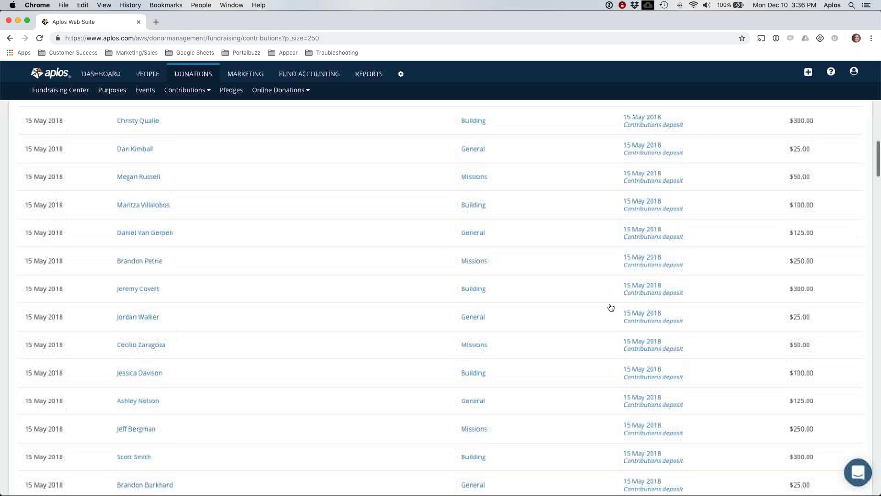
scroll(611, 307, "down", 15)
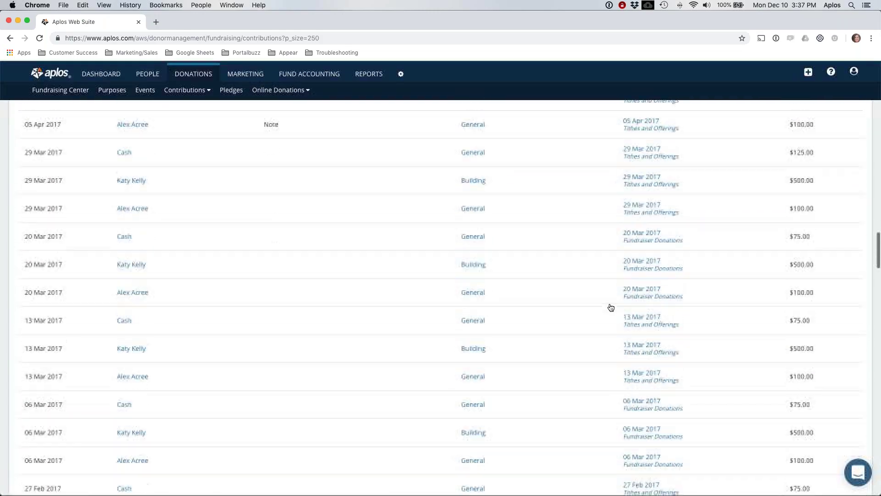
scroll(611, 307, "down", 15)
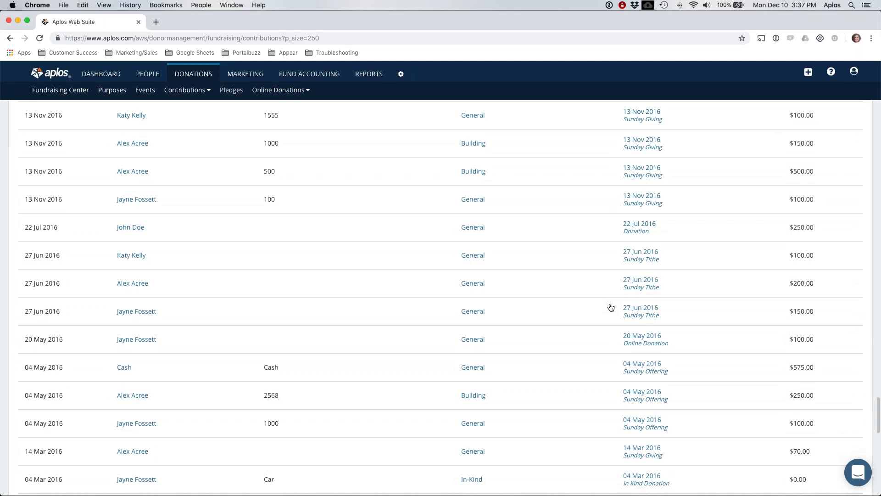
scroll(611, 307, "up", 20)
scroll(611, 307, "up", 5)
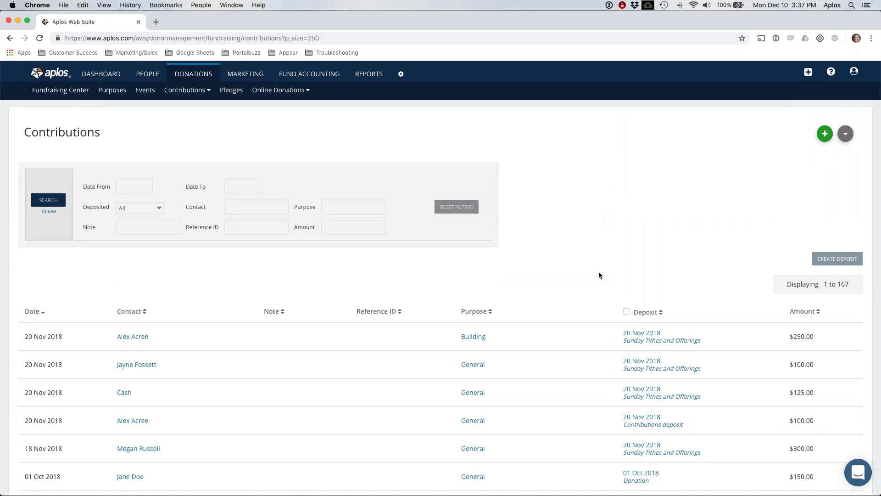
scroll(749, 240, "down", 6)
scroll(749, 239, "down", 10)
left_click_drag(877, 151, 875, 457)
left_click(751, 436)
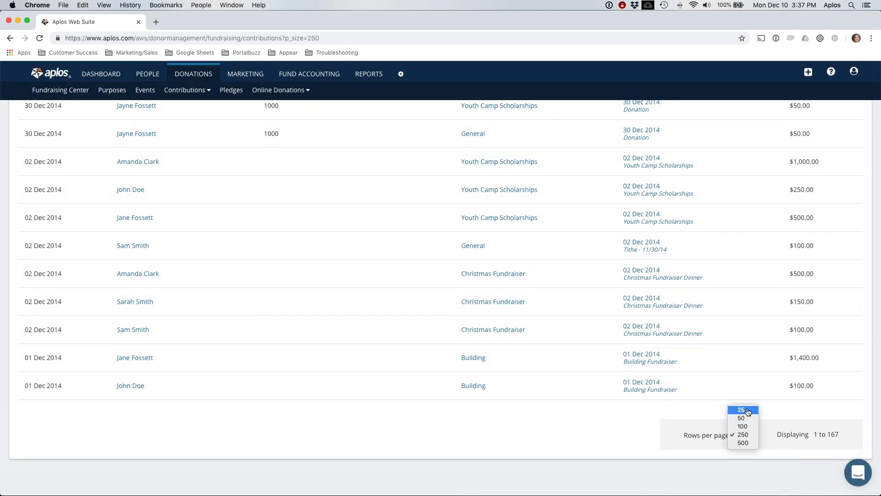
left_click(747, 410)
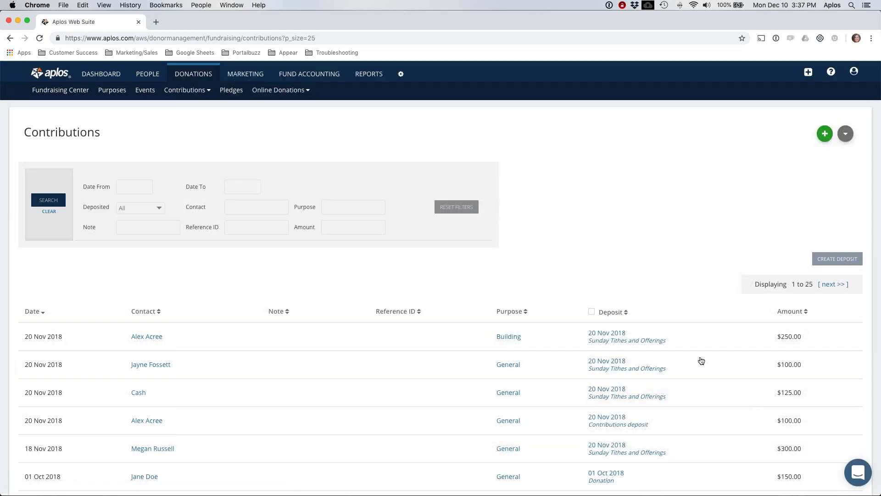
Look over the shortened contributions list and open the import page for contributions.
scroll(702, 361, "down", 5)
scroll(701, 361, "down", 9)
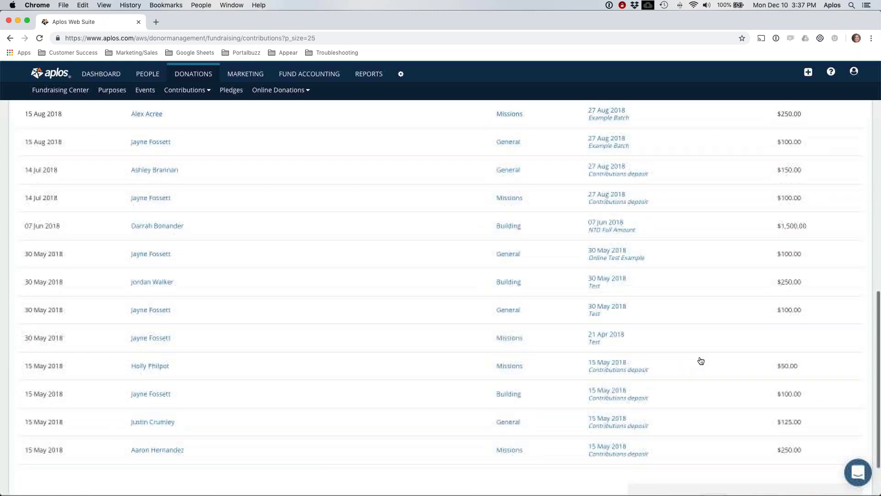
scroll(701, 361, "up", 14)
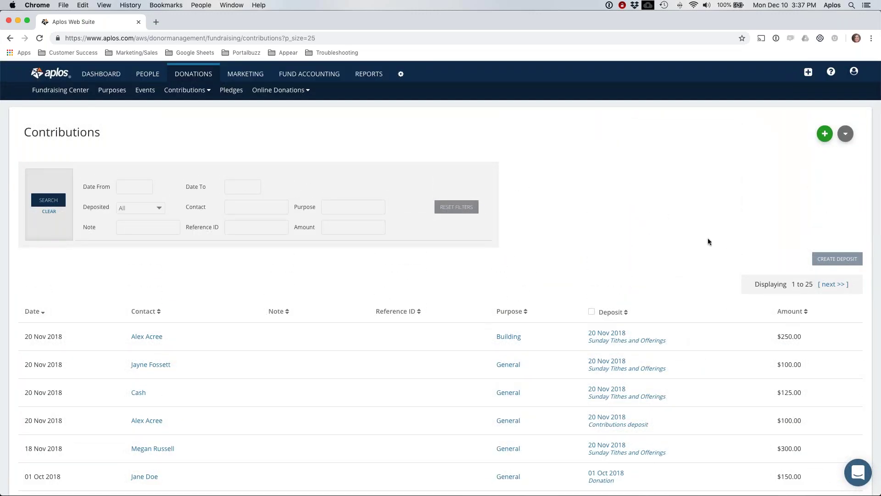
left_click(846, 136)
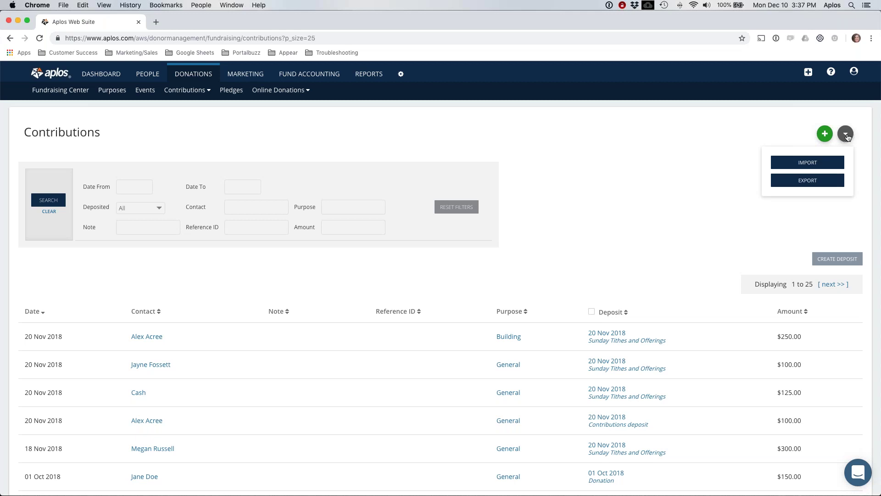
left_click(817, 162)
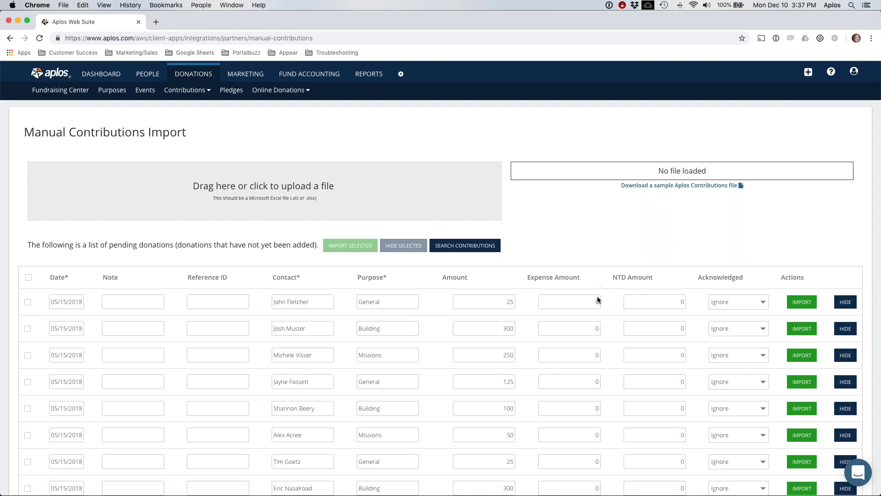
Switch to the blank AplosContributionsFile-Template (1) workbook in Excel and enlarge its window.
mouse_move(588, 491)
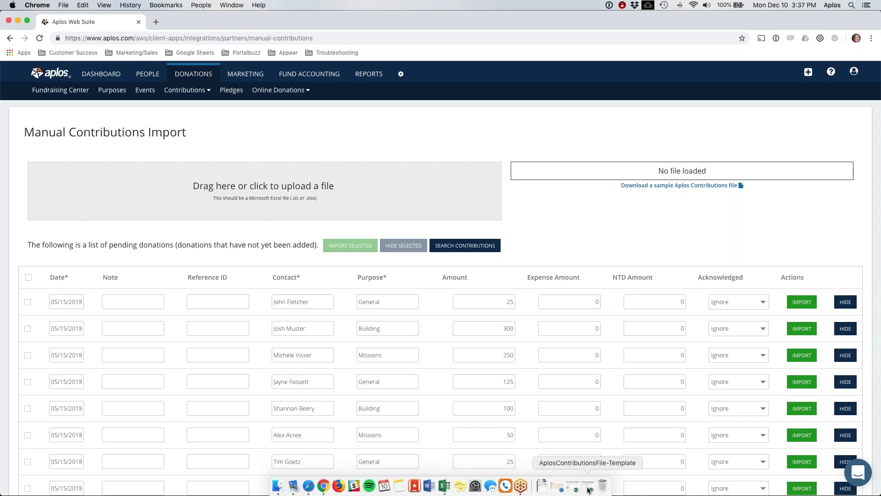
left_click(570, 489)
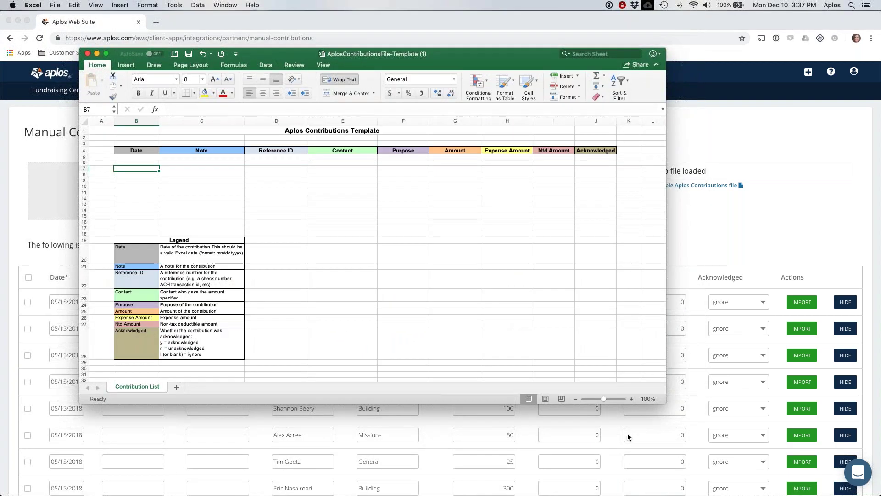
left_click_drag(662, 400, 742, 432)
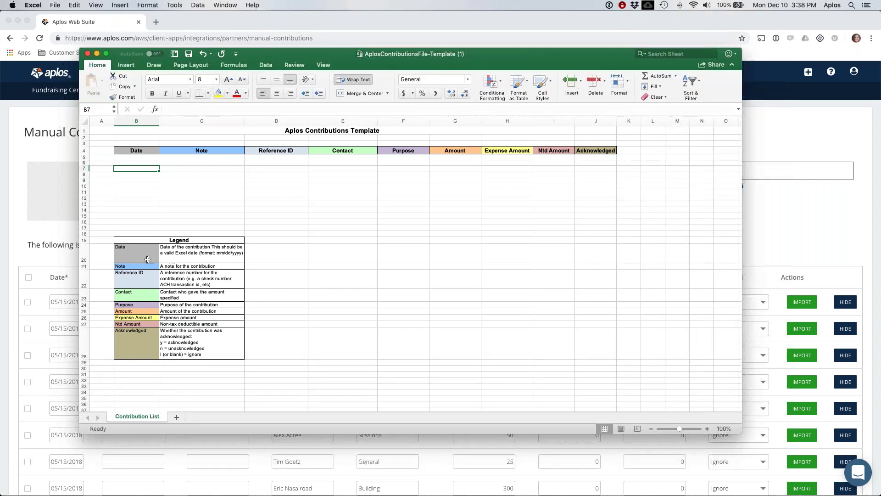
Delete the legend block in B19:C28, and point out the template's title rows 1 to 3 and column A.
left_click_drag(129, 240, 170, 348)
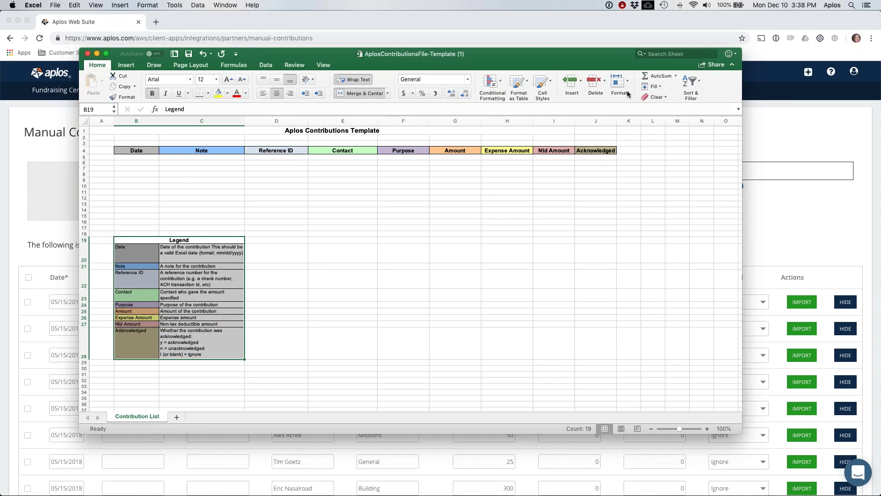
left_click(594, 88)
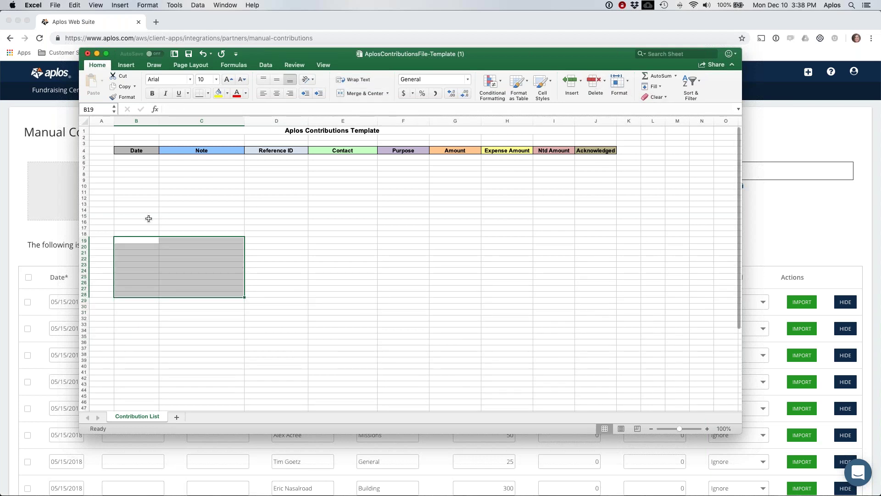
left_click_drag(84, 131, 84, 140)
left_click(102, 121)
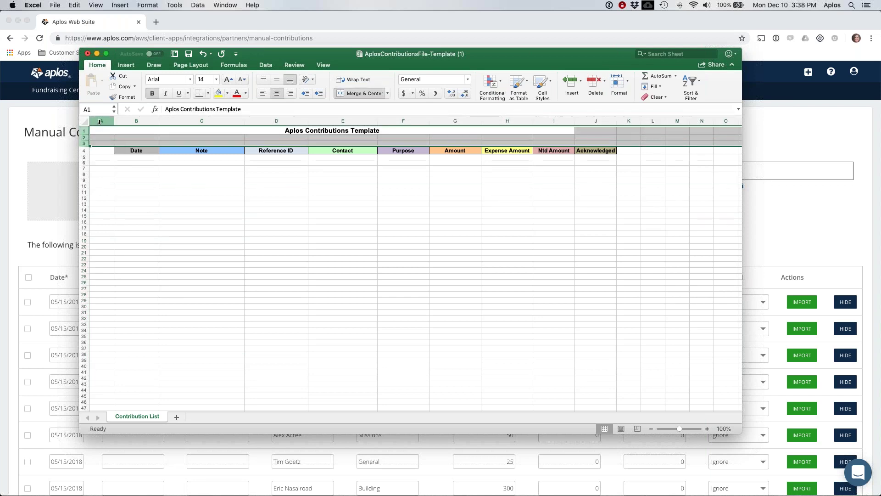
left_click(152, 202)
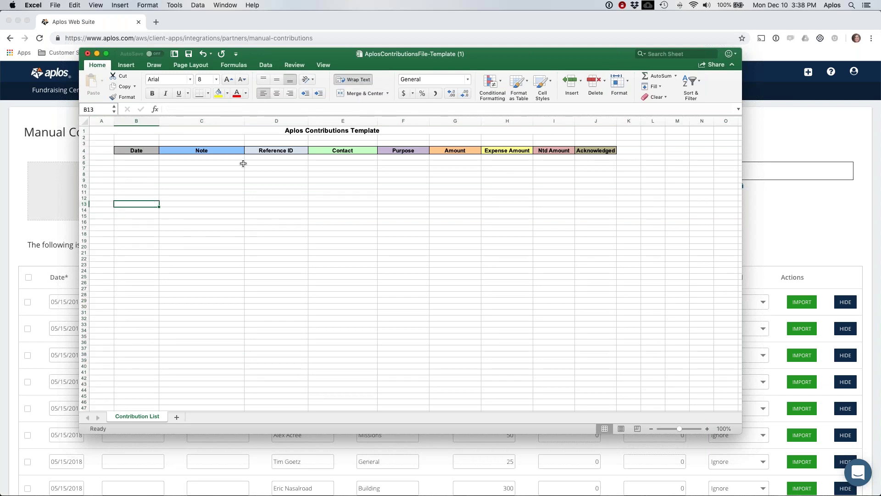
Switch to the filled-in AplosContributionsFile-Template workbook and examine its Reference ID, Expense Amount, Ntd Amount and Acknowledged columns.
left_click(97, 54)
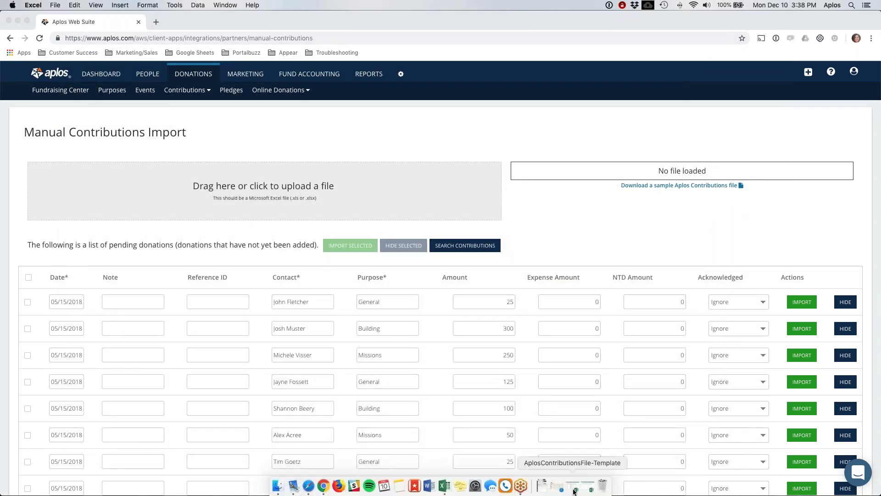
left_click(573, 489)
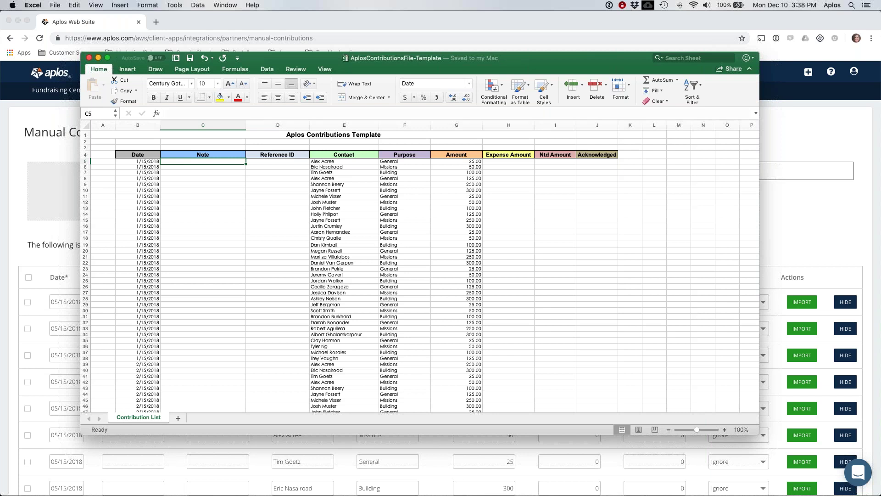
left_click(260, 162)
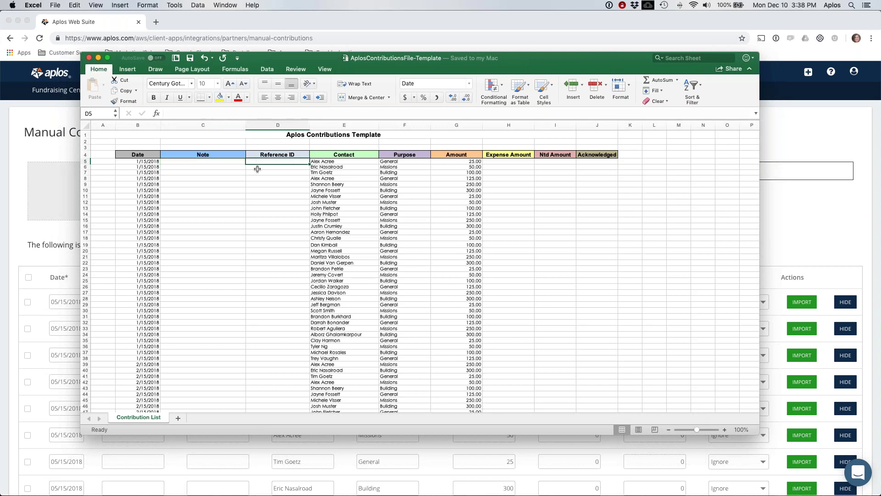
left_click(507, 162)
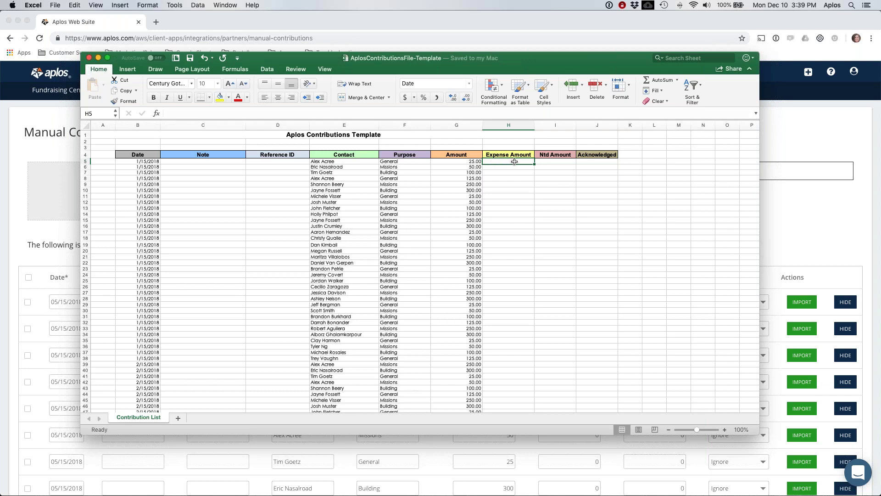
left_click(547, 161)
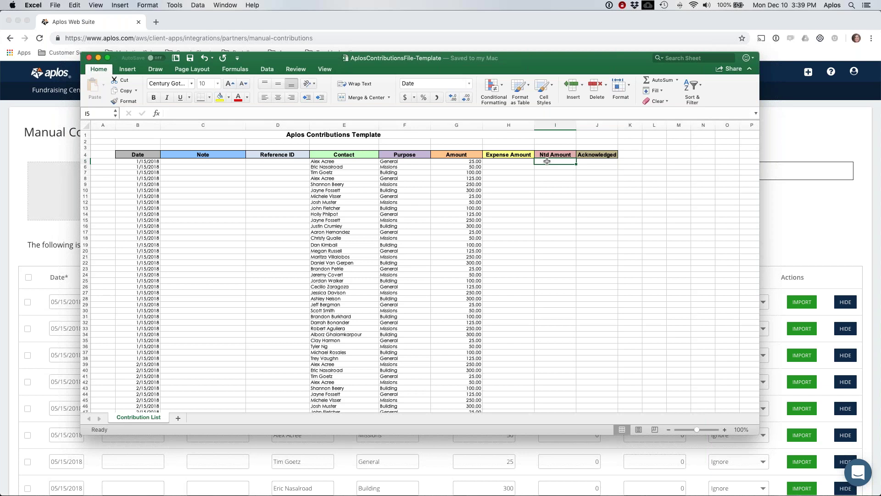
left_click(583, 163)
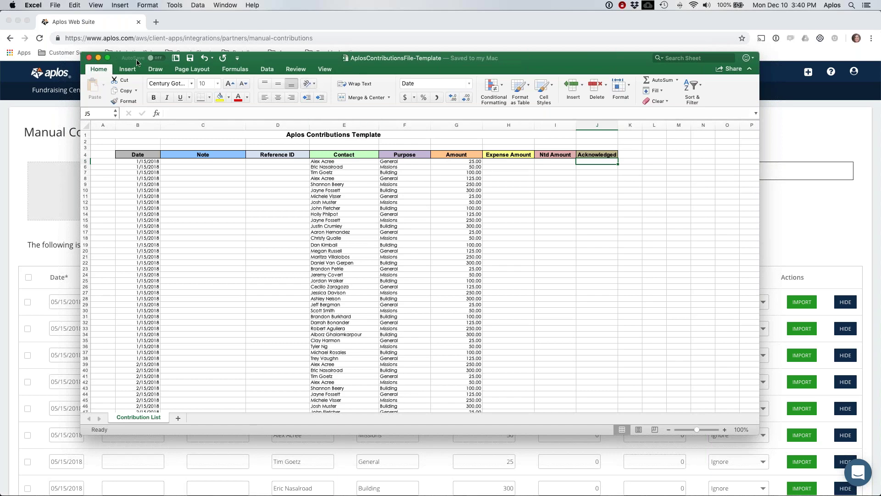
Minimize the workbook and review the pending donations on the Manual Contributions Import page down to the end of the list.
left_click(98, 58)
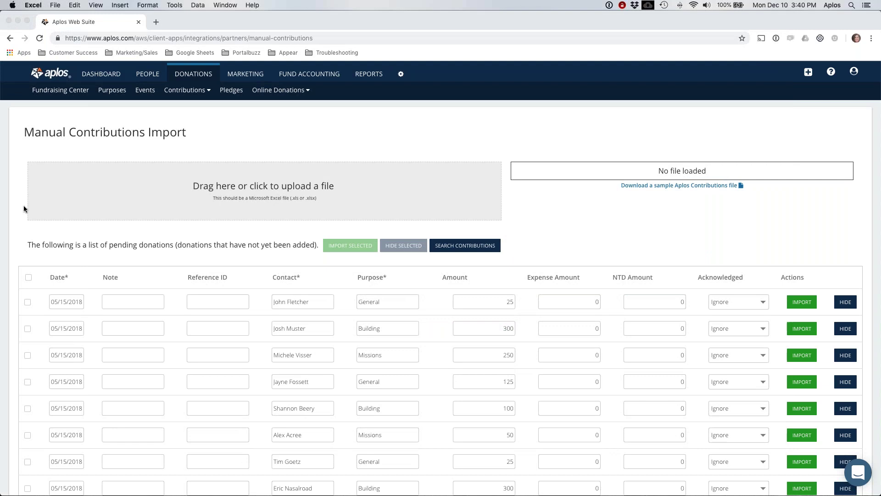
scroll(236, 296, "down", 2)
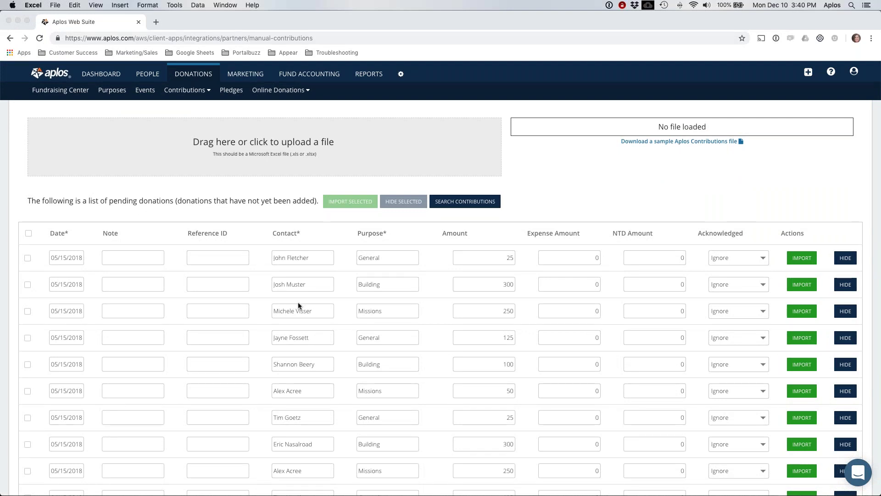
scroll(325, 260, "down", 1)
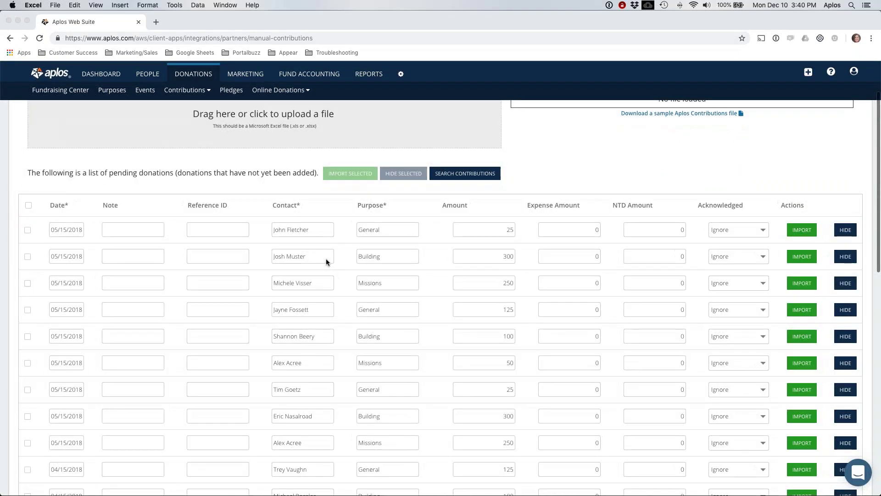
scroll(326, 262, "up", 2)
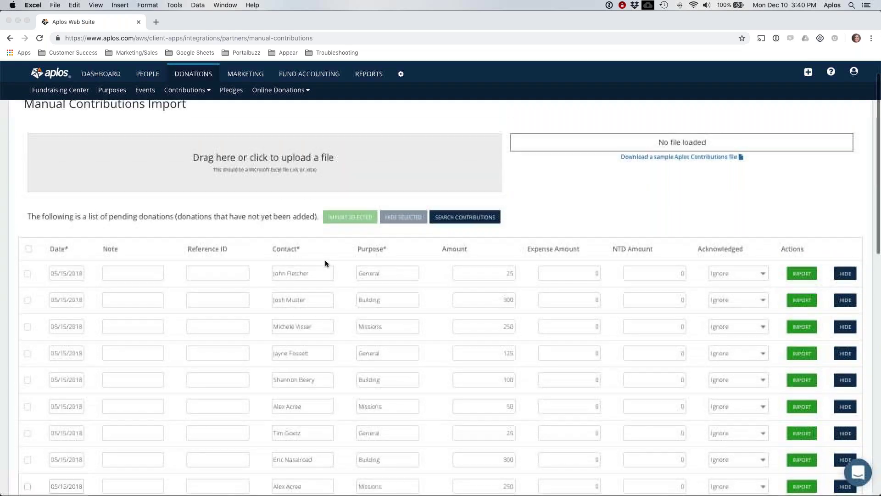
scroll(326, 263, "down", 1)
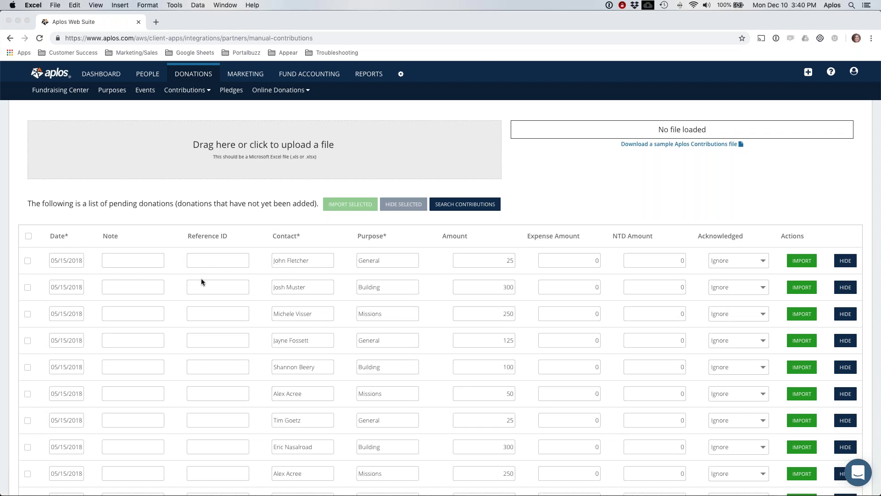
scroll(200, 278, "up", 1)
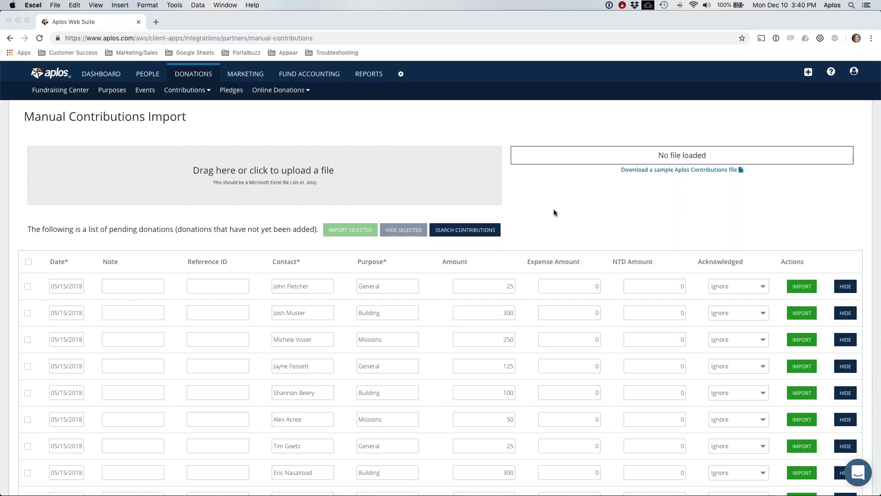
scroll(553, 209, "down", 15)
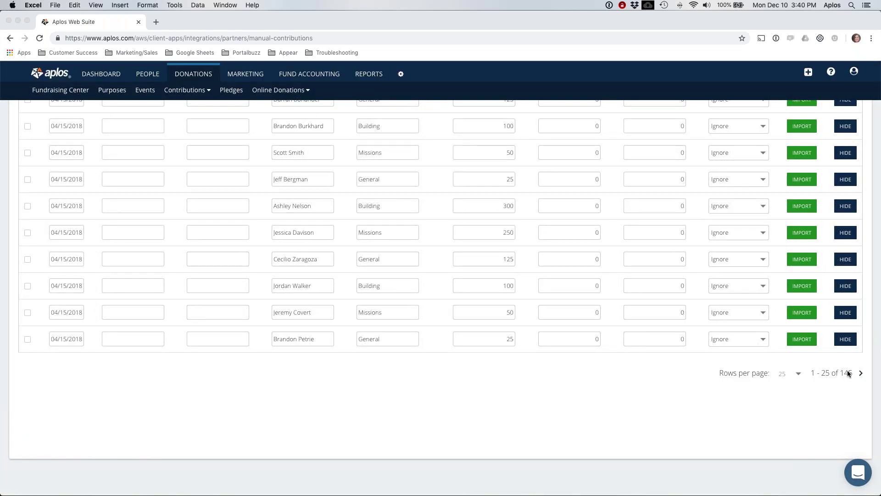
Show 100 rows per page in the pending donations list and look through it down to the end.
left_click(797, 373)
left_click(798, 373)
key("Down")
key("Down")
key("Return")
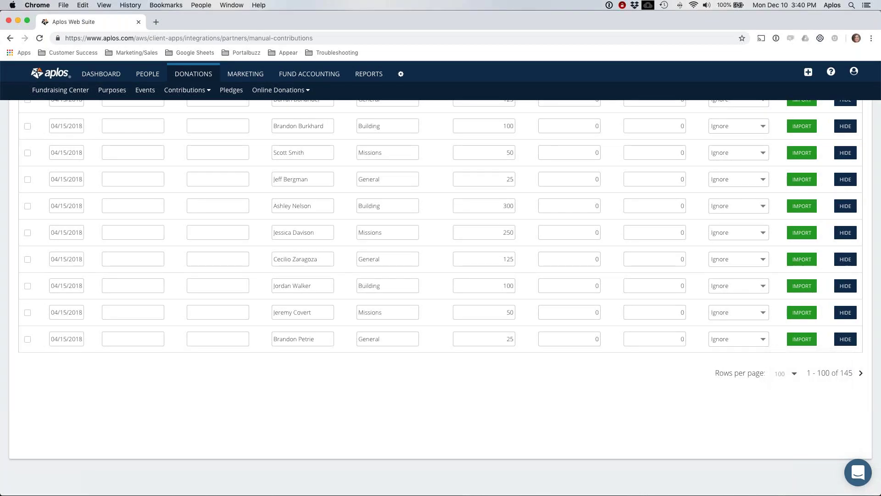
scroll(679, 385, "up", 10)
scroll(440, 297, "up", 3)
scroll(440, 298, "down", 5)
scroll(440, 294, "down", 15)
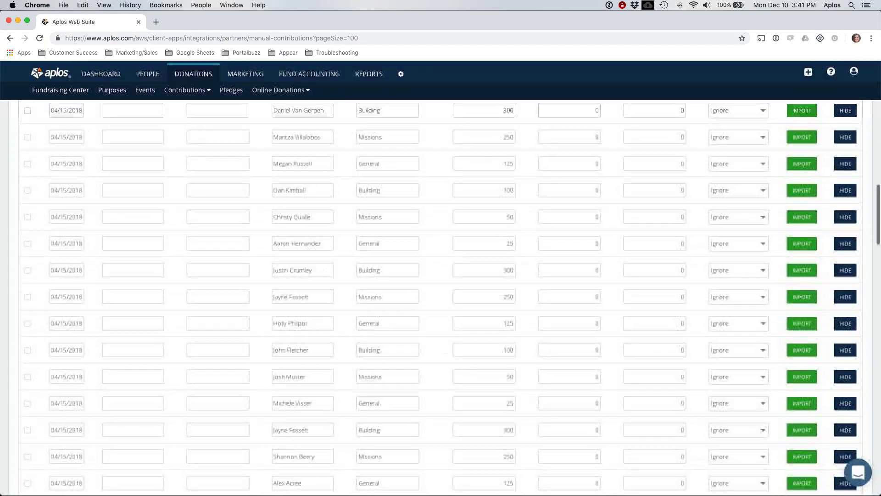
scroll(440, 294, "down", 15)
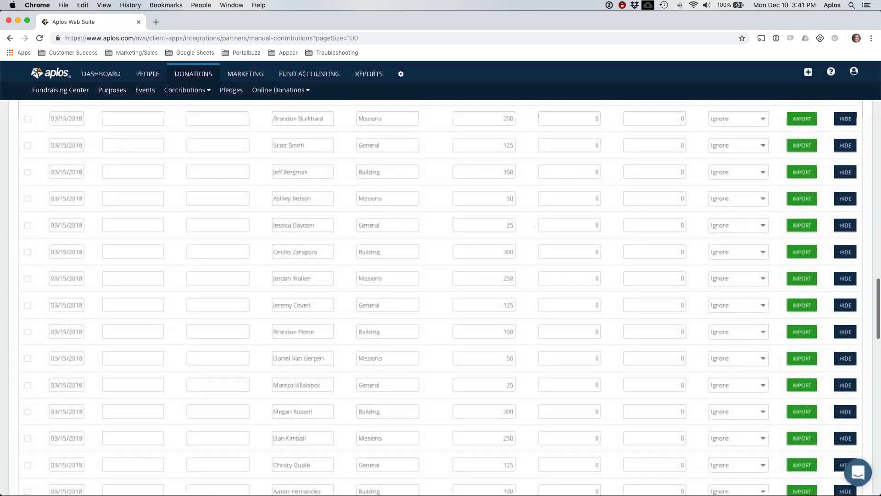
scroll(668, 349, "down", 7)
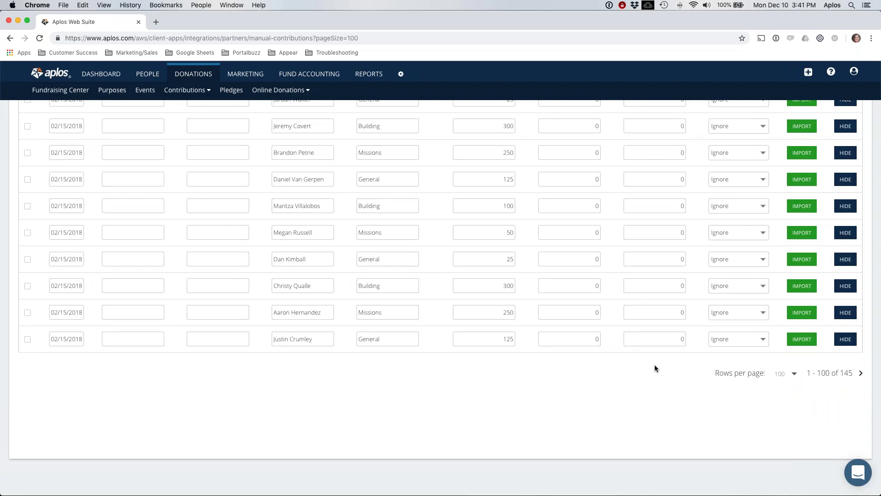
Return to the start of the pending donations list, select every donation on the page, and clear the selection again.
scroll(655, 365, "up", 10)
scroll(655, 366, "up", 15)
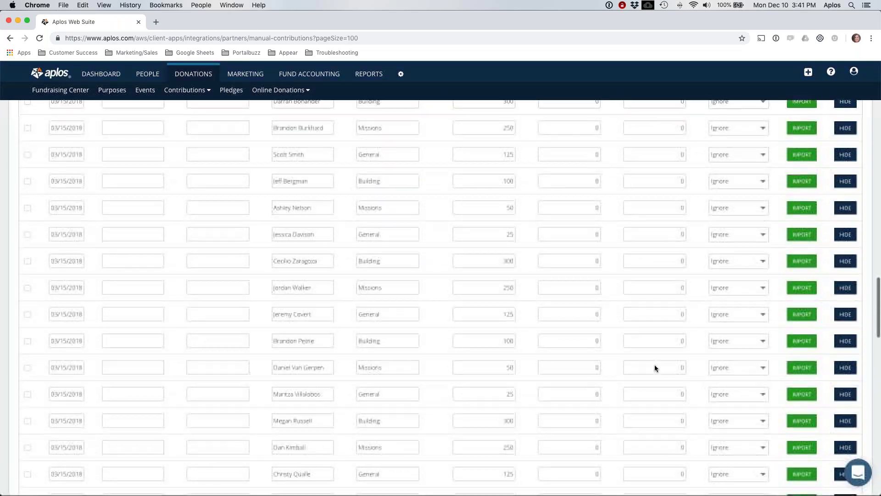
scroll(655, 368, "up", 15)
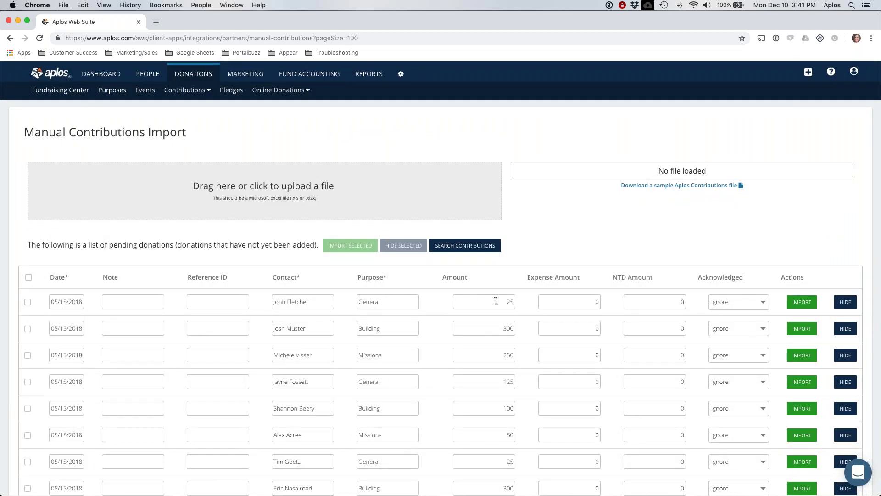
left_click(29, 278)
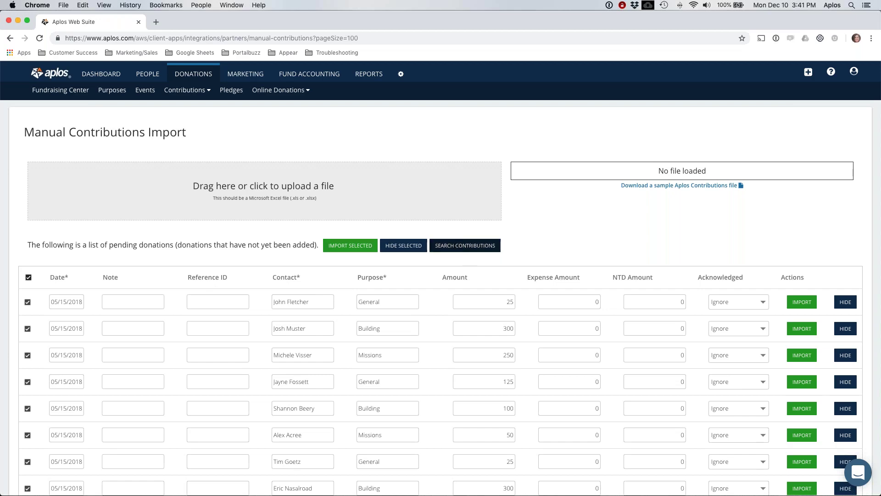
left_click(28, 277)
Reduce the pending donations list to 10 rows per page.
scroll(650, 310, "down", 20)
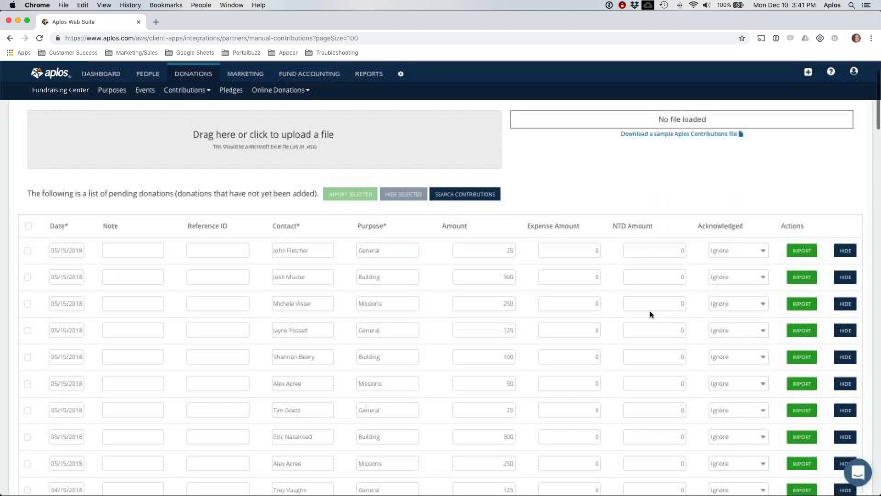
scroll(441, 294, "down", 5)
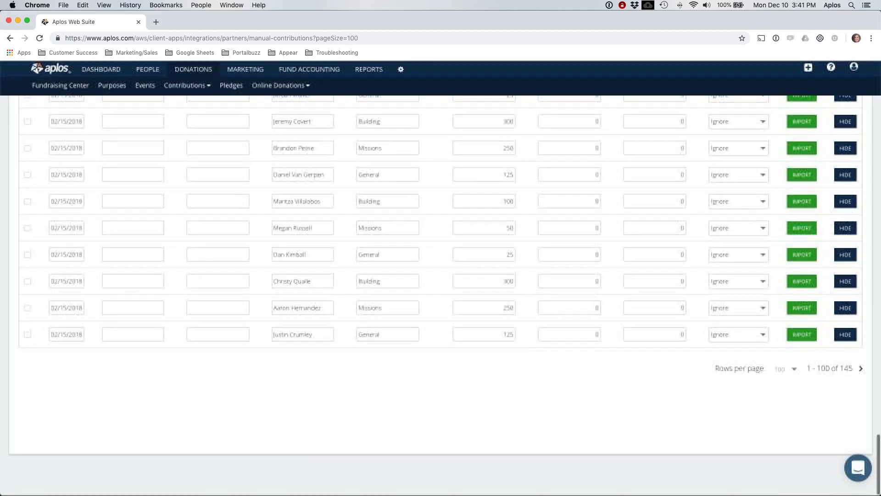
left_click(787, 373)
left_click(784, 349)
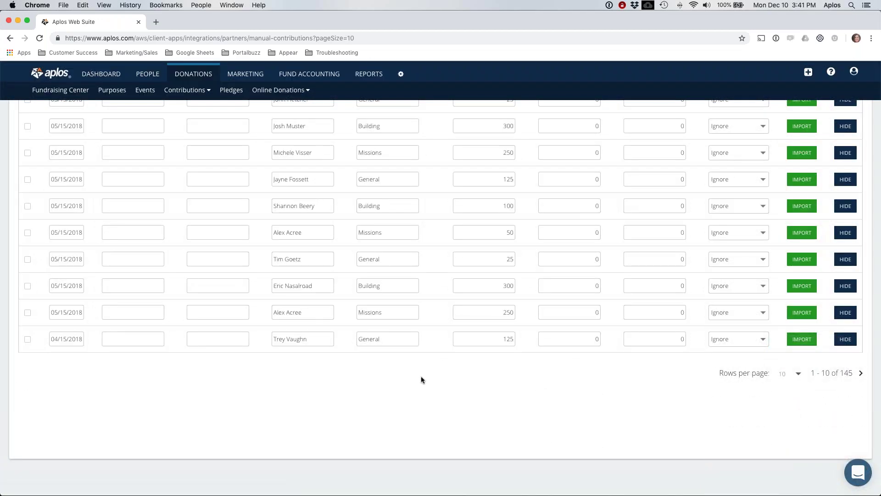
Select all ten pending donations on the page and import them, confirming the import.
scroll(420, 376, "up", 5)
scroll(420, 376, "up", 2)
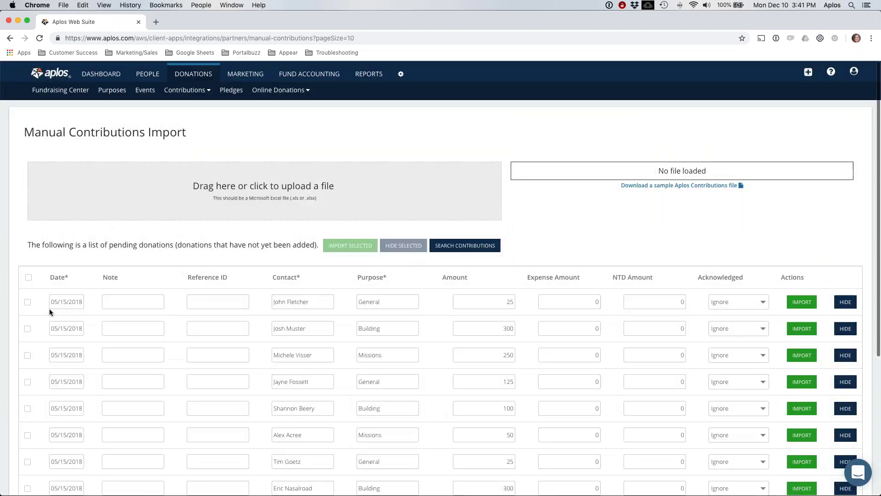
left_click(28, 280)
scroll(216, 297, "down", 3)
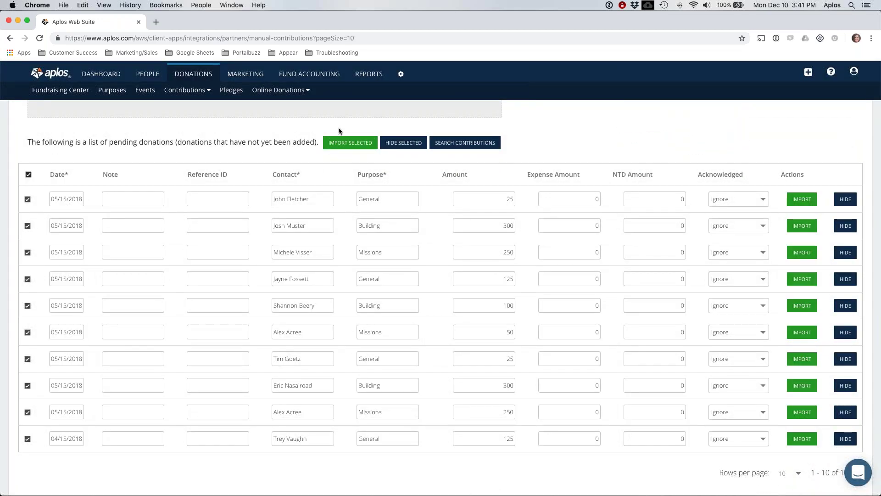
left_click(345, 143)
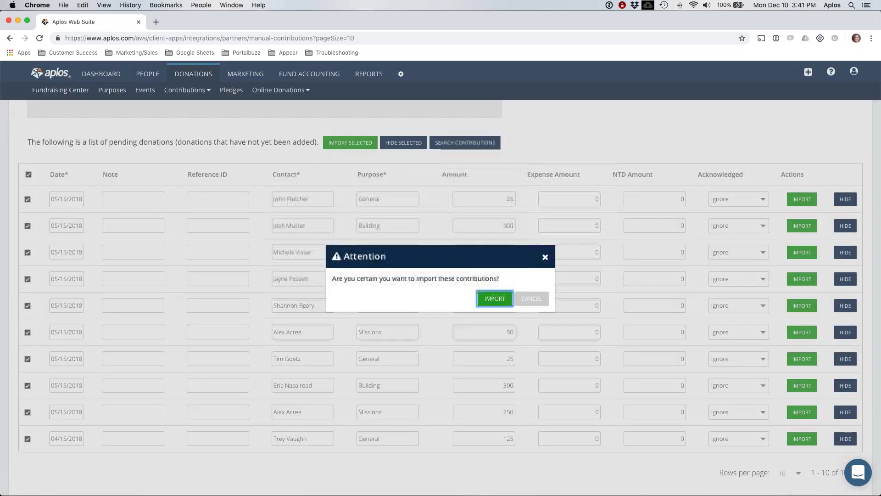
left_click(494, 298)
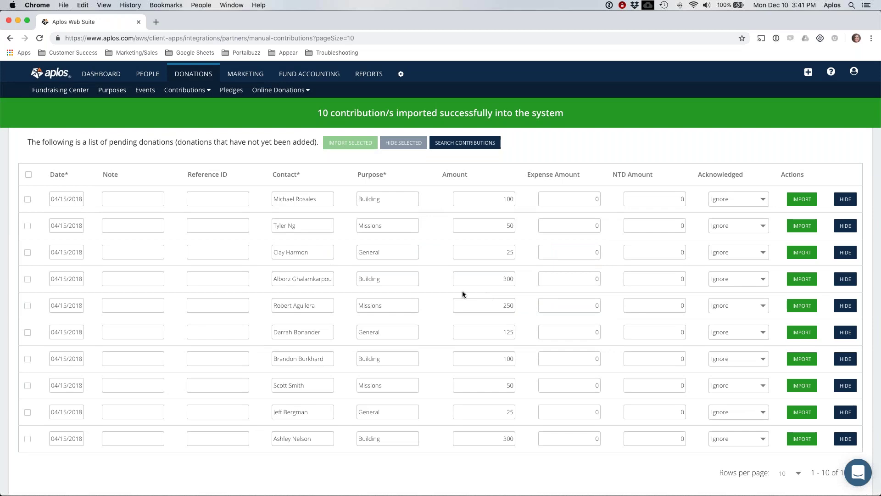
Open the Contributions list and look through the most recent contributions.
scroll(462, 293, "up", 1)
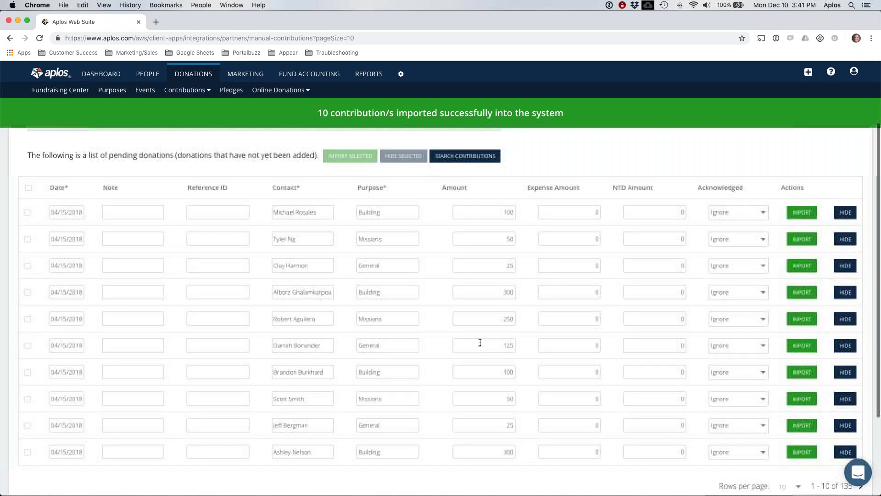
scroll(480, 343, "up", 5)
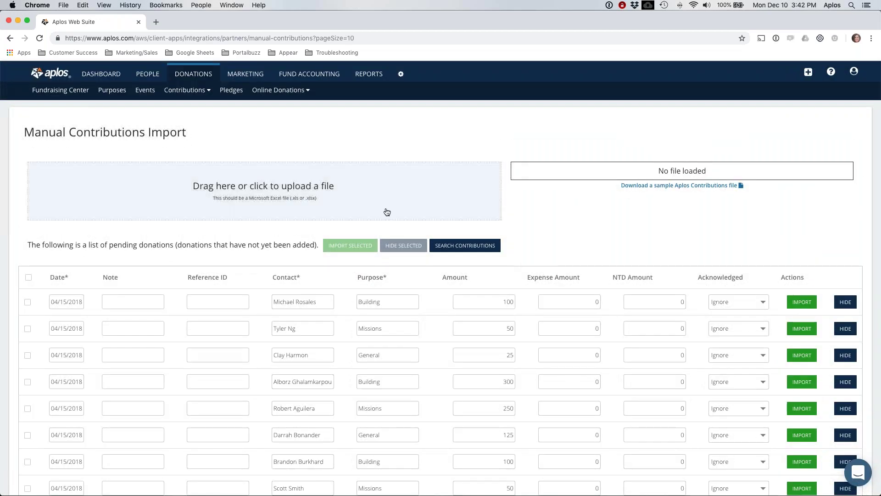
left_click(186, 90)
left_click(190, 117)
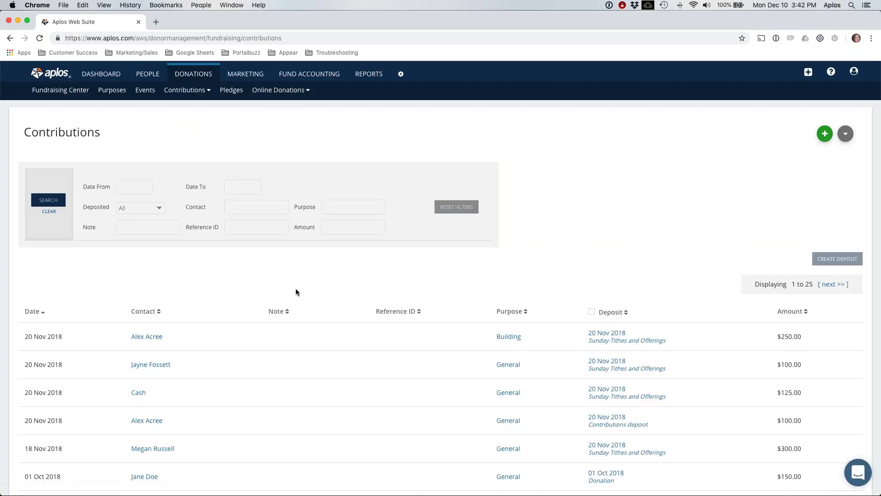
scroll(413, 323, "down", 1)
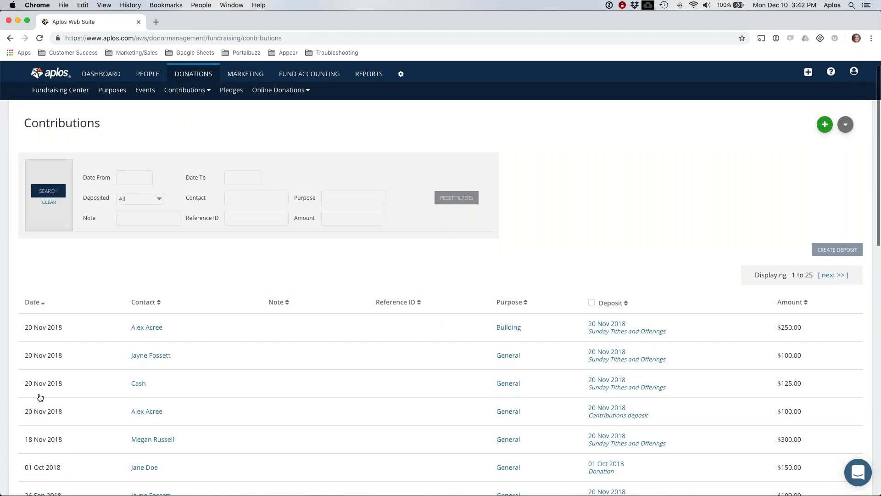
scroll(151, 438, "down", 3)
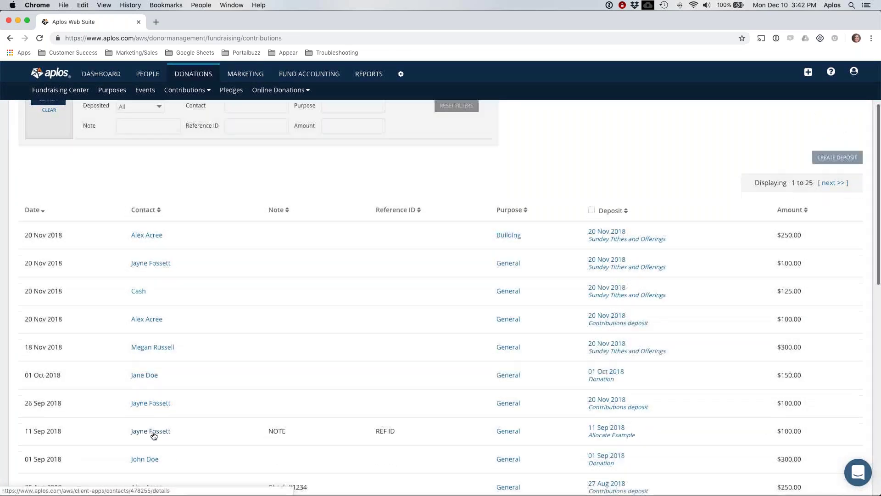
scroll(156, 431, "up", 4)
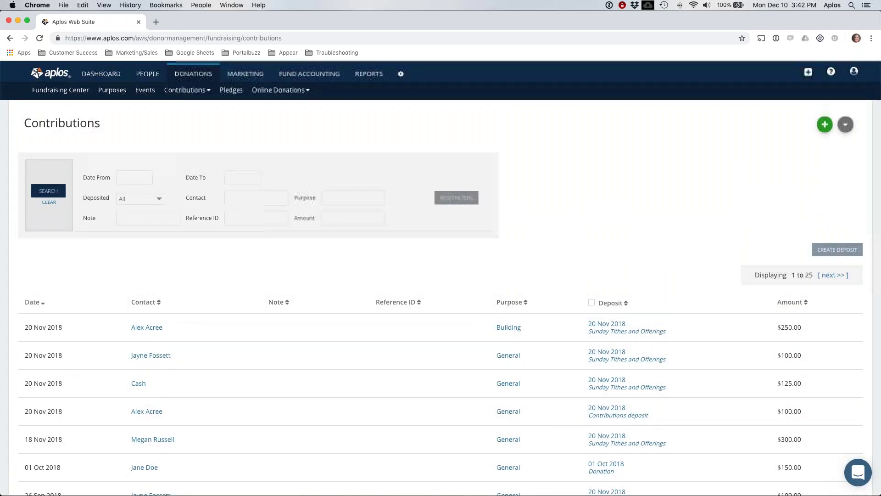
Filter the contributions to Undeposited ones and run the search.
left_click(157, 203)
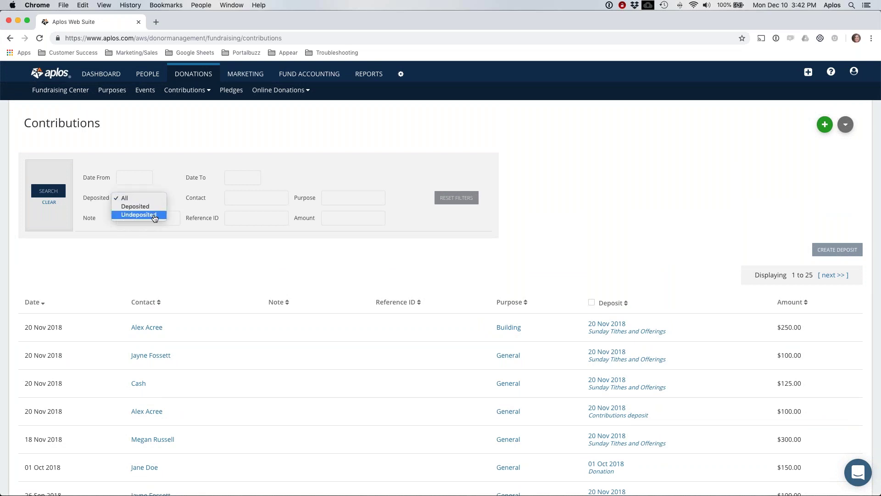
left_click(155, 218)
left_click(53, 195)
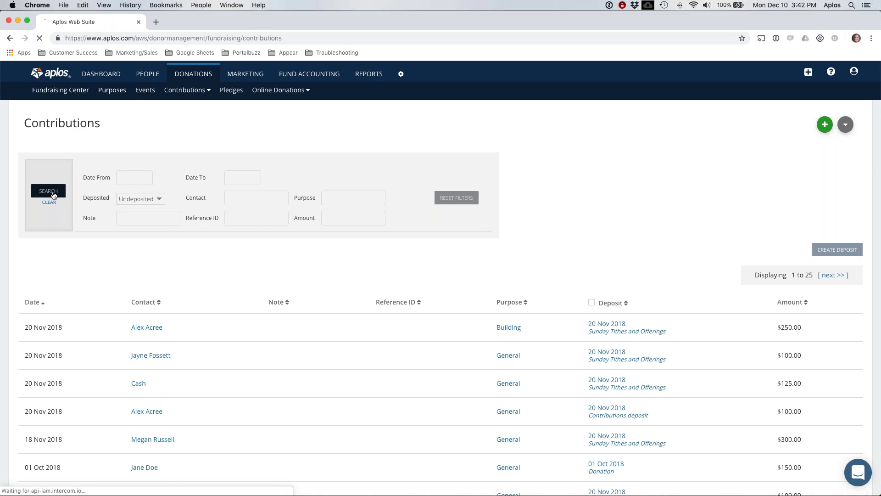
scroll(428, 274, "down", 5)
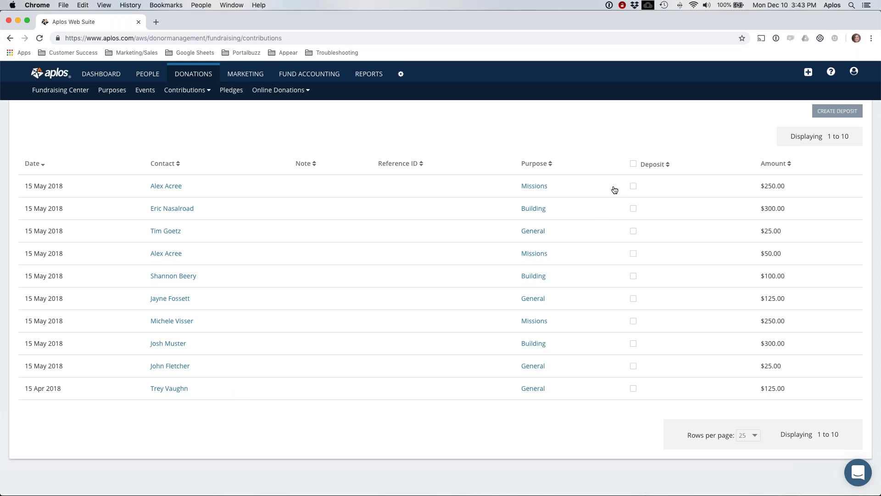
Start a deposit from all undeposited contributions except the 15 Apr 2018 one, and review its rows and accounting settings.
left_click(633, 164)
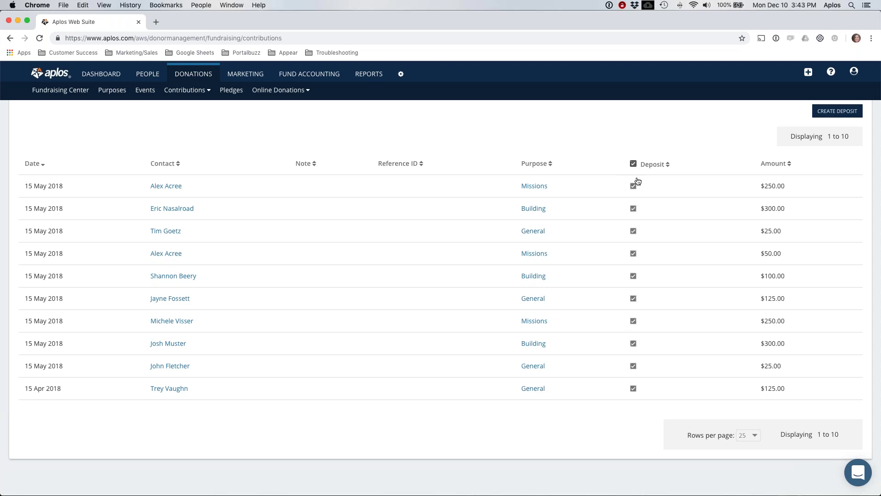
left_click(633, 388)
left_click(840, 115)
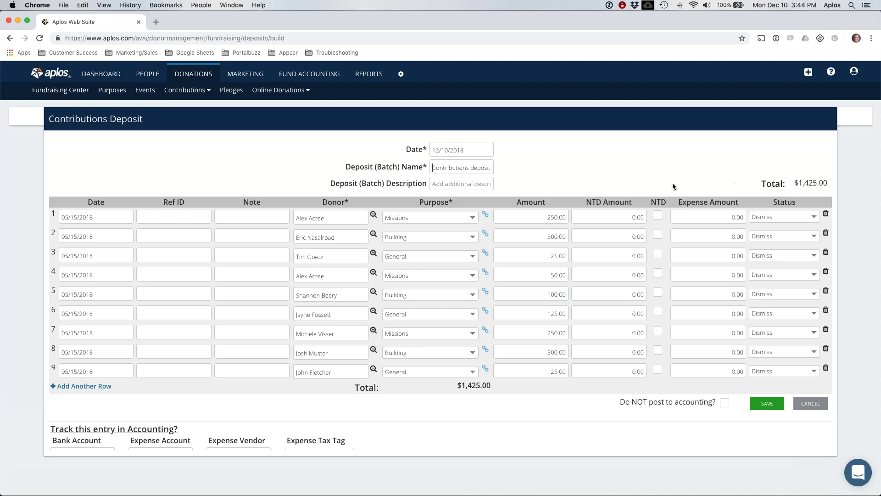
scroll(66, 407, "down", 2)
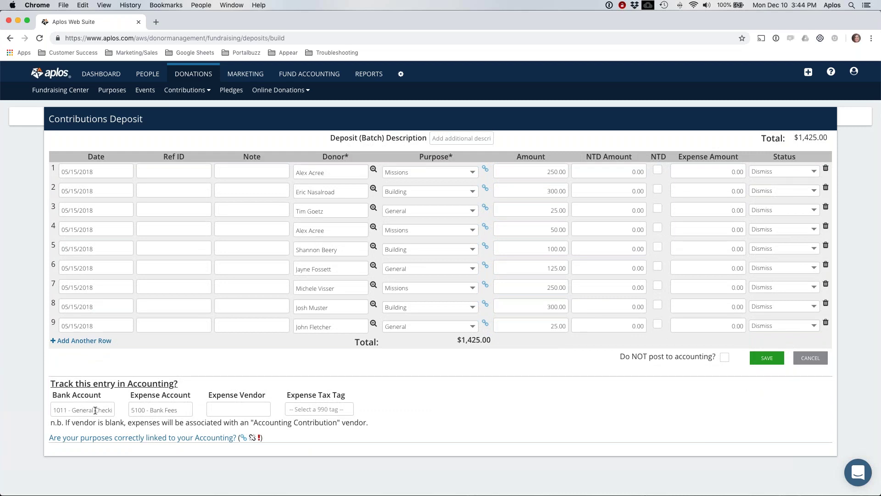
scroll(439, 314, "up", 2)
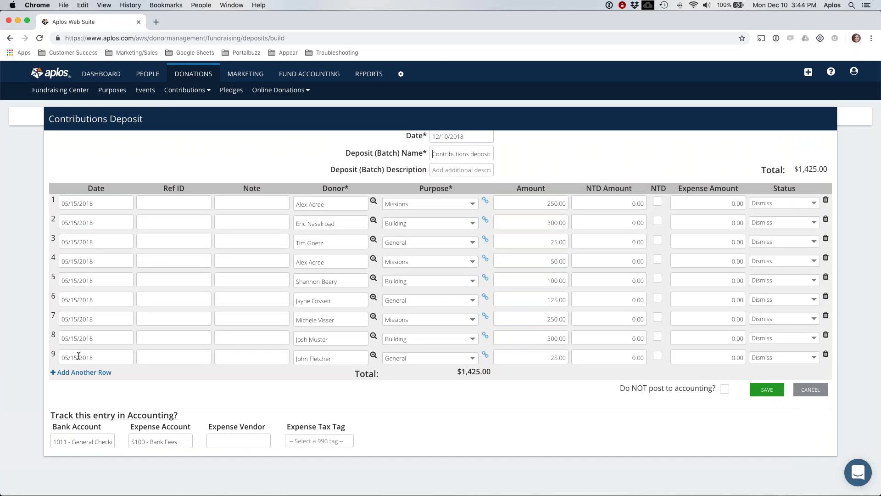
scroll(98, 275, "down", 1)
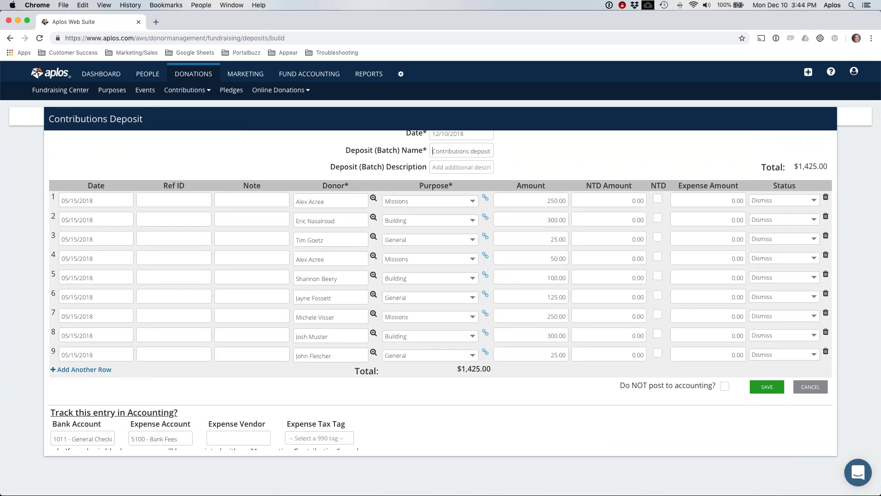
scroll(438, 170, "up", 1)
Set the contributions deposit's date to 05/18/2018 and save the deposit.
left_click(450, 151)
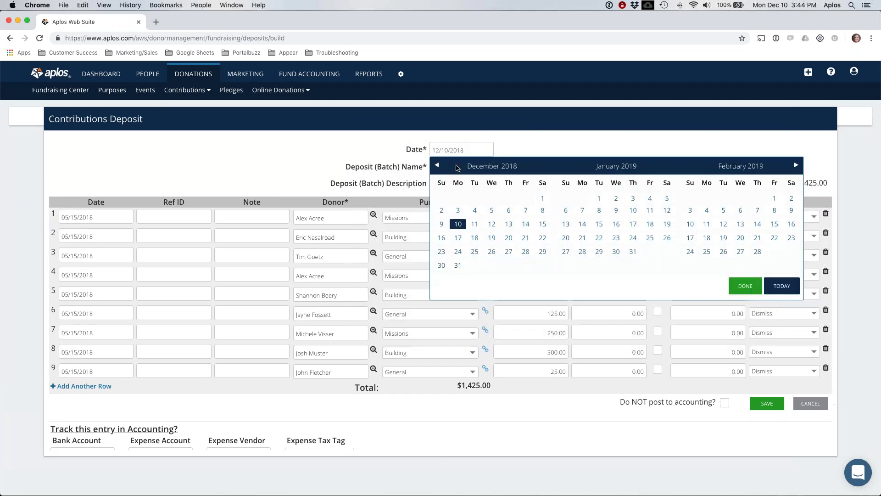
left_click(437, 166)
left_click(437, 166)
left_click(437, 165)
left_click(437, 166)
left_click(437, 165)
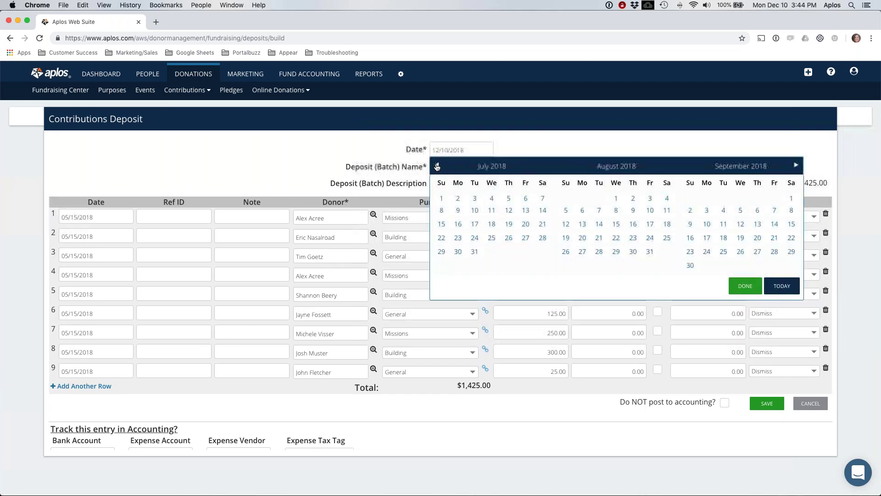
left_click(437, 165)
left_click(437, 165)
left_click(525, 224)
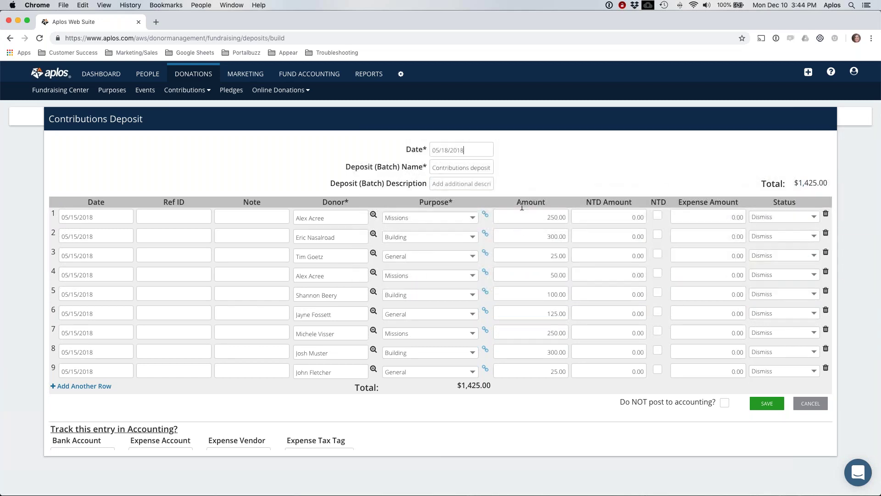
left_click(432, 149)
left_click_drag(433, 150, 468, 150)
left_click(475, 155)
scroll(564, 187, "down", 1)
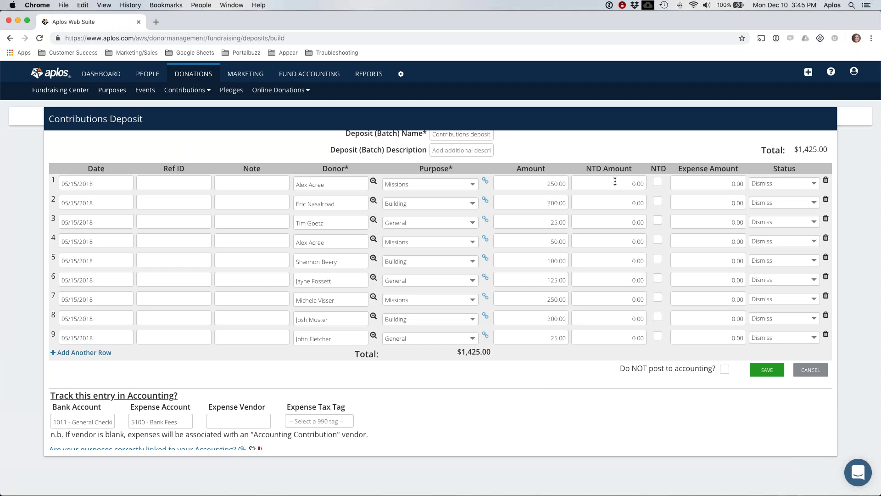
left_click(767, 371)
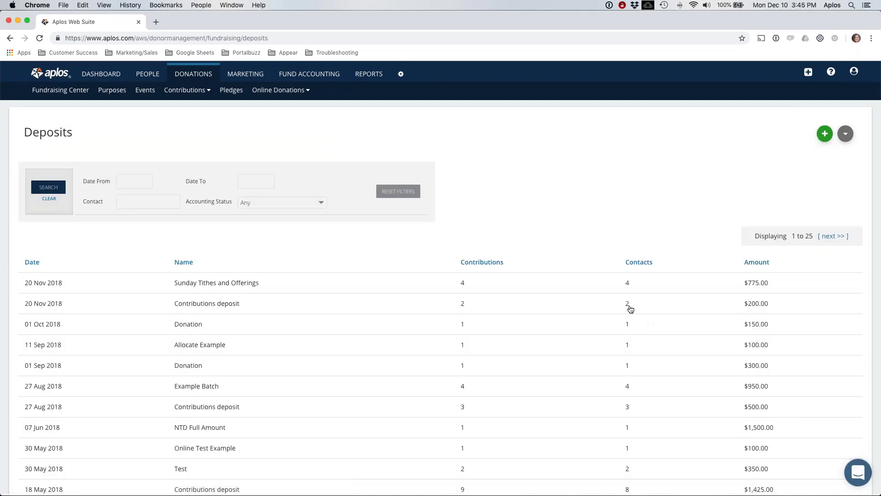
Open the account register in Fund Accounting.
mouse_move(309, 79)
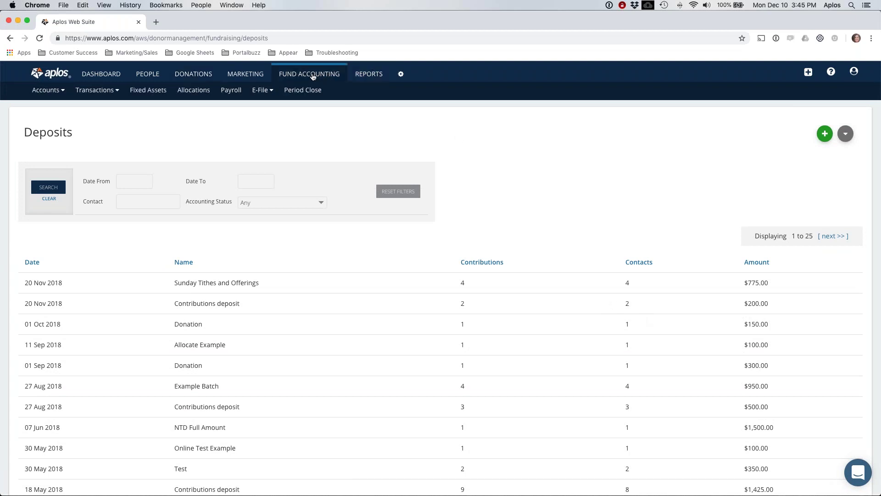
mouse_move(98, 88)
left_click(92, 106)
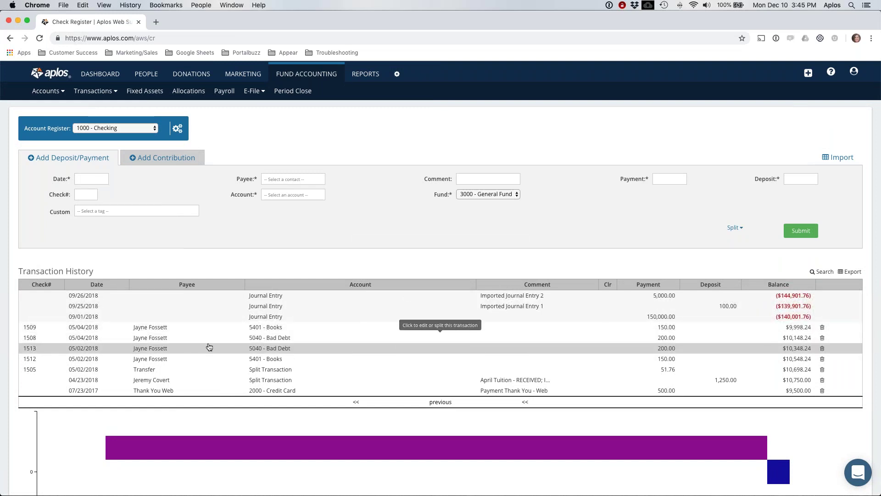
Switch the account register to 1011 - General Checking and go back to its older transactions.
left_click(94, 130)
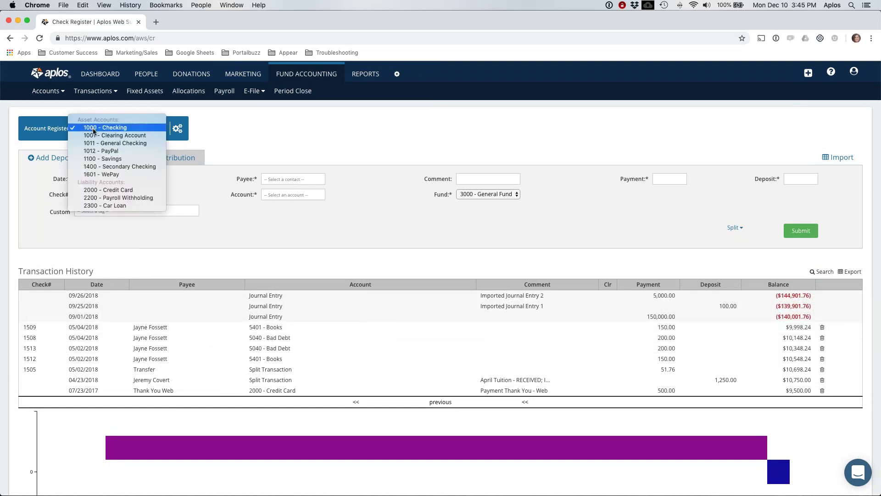
left_click(97, 144)
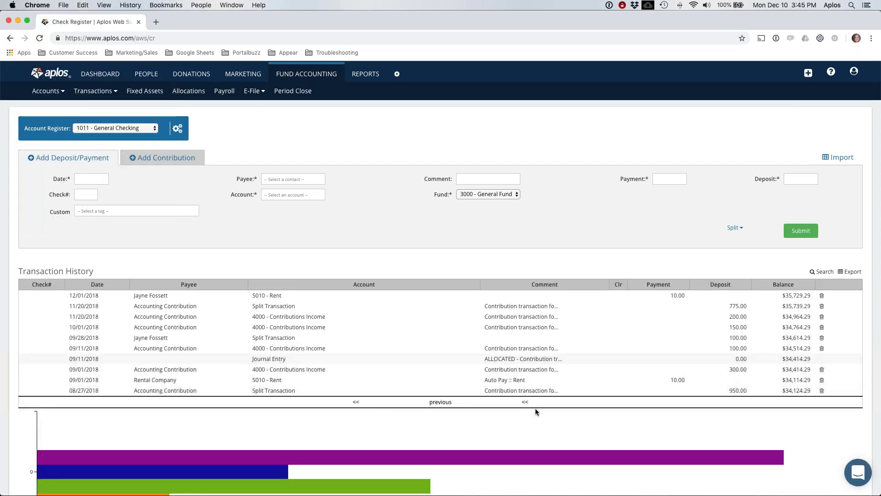
left_click(524, 402)
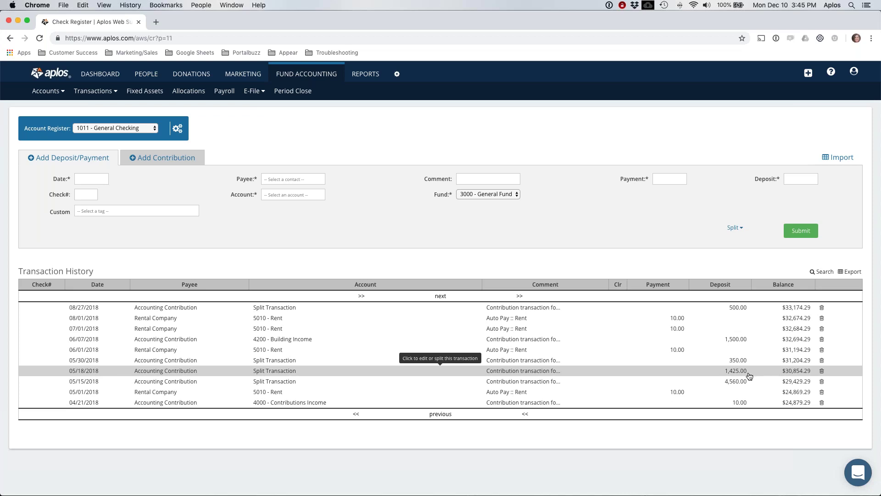
Open the 05/18/2018 deposit in the register and review its deposit amount, split accounts, funds and fundraiser tag.
left_click(721, 375)
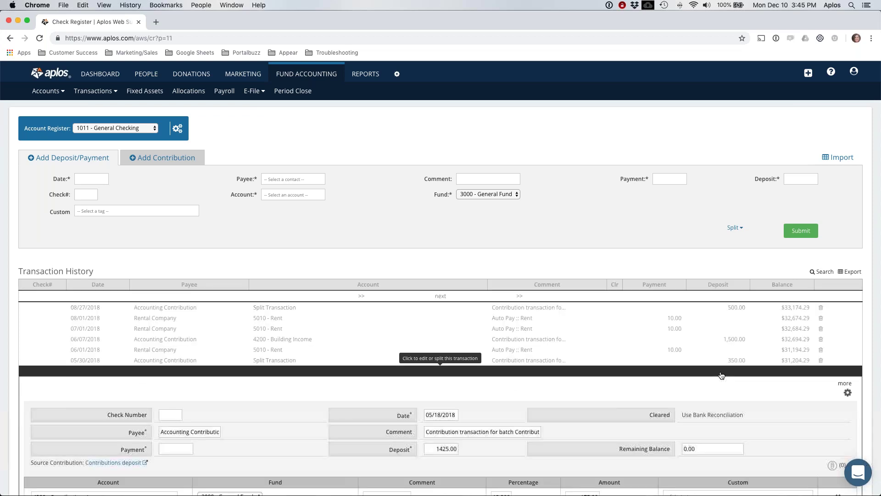
scroll(492, 382, "down", 3)
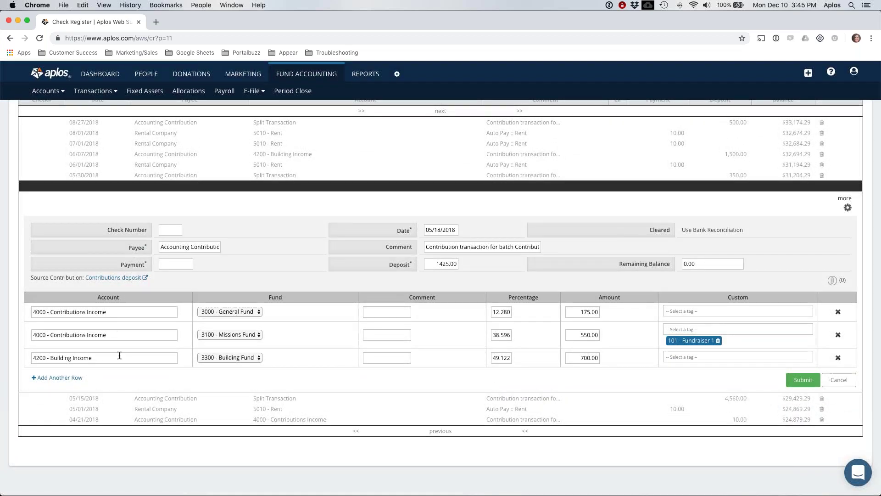
triple_click(680, 342)
left_click(97, 312)
left_click_drag(435, 262, 466, 266)
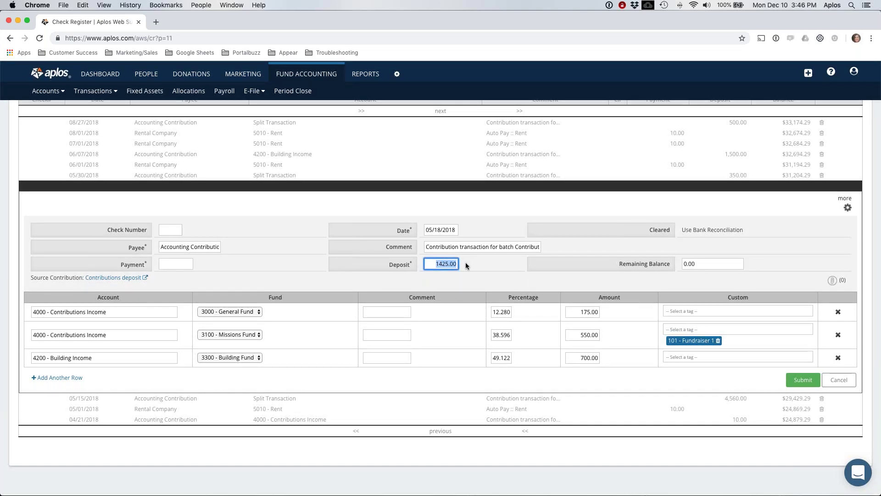
Open the source contributions deposit of this transaction, review its date and rows, and leave it without saving.
left_click(108, 278)
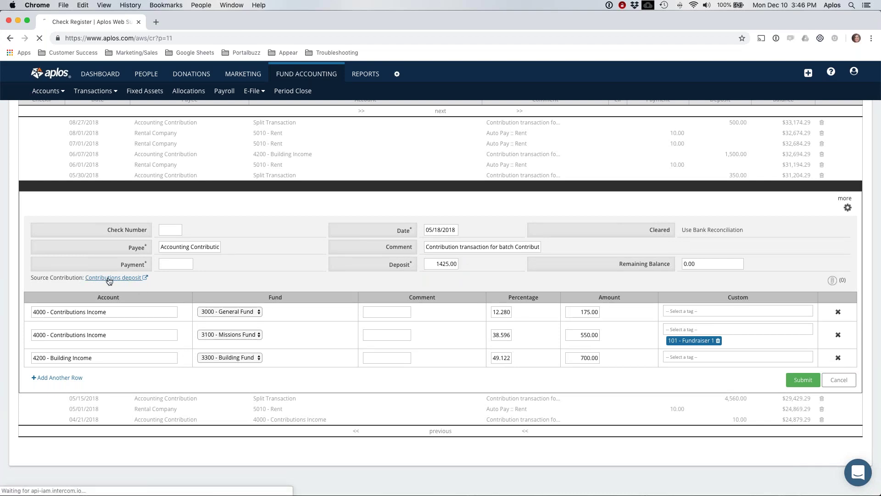
scroll(244, 301, "down", 2)
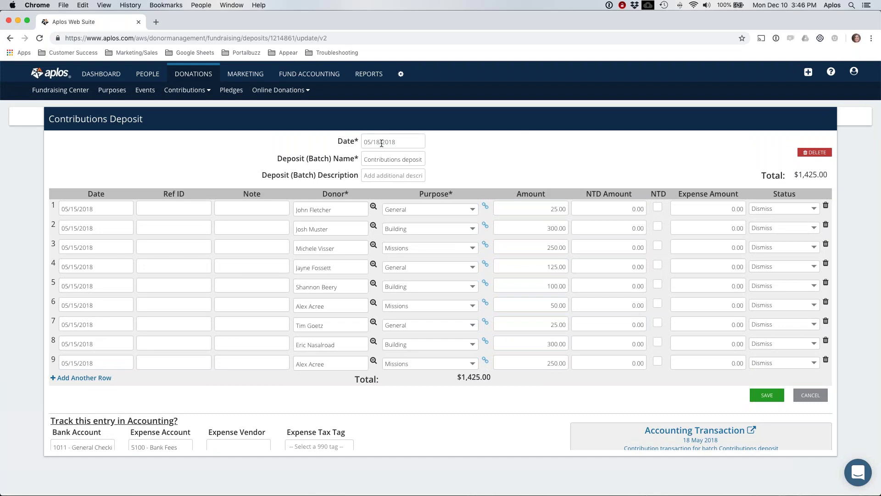
left_click(812, 395)
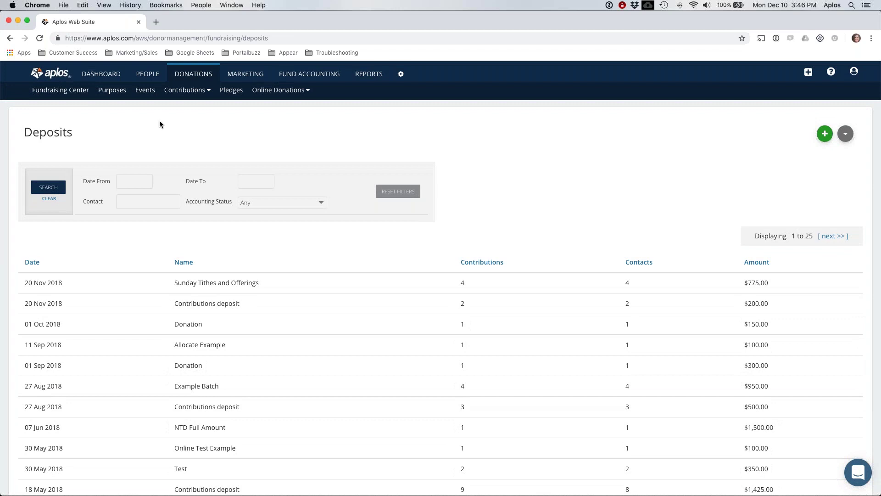
Switch to Excel's AplosContributionsFile-Template workbook, look over its contribution rows, and dismiss its window.
mouse_move(382, 493)
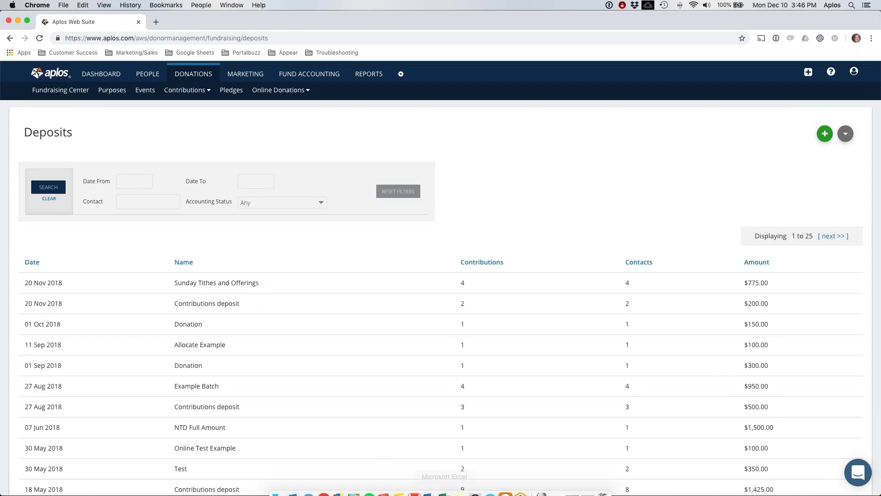
left_click(578, 488)
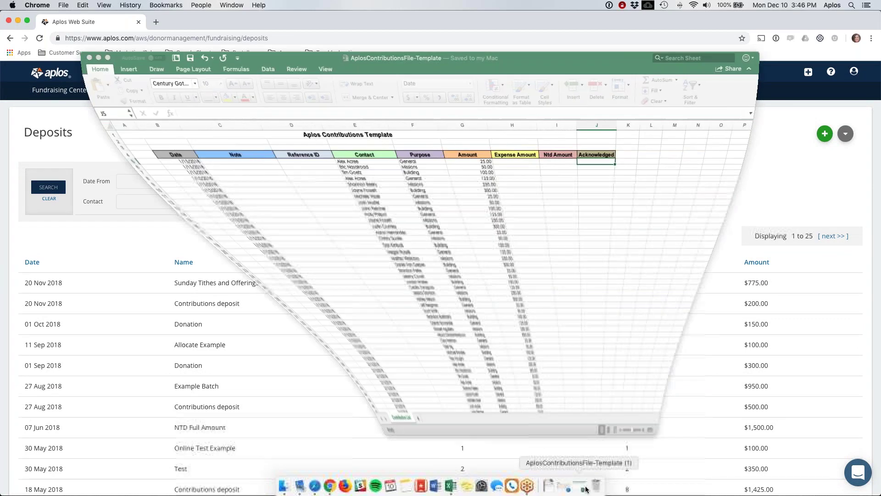
scroll(334, 326, "down", 1)
scroll(334, 326, "up", 1)
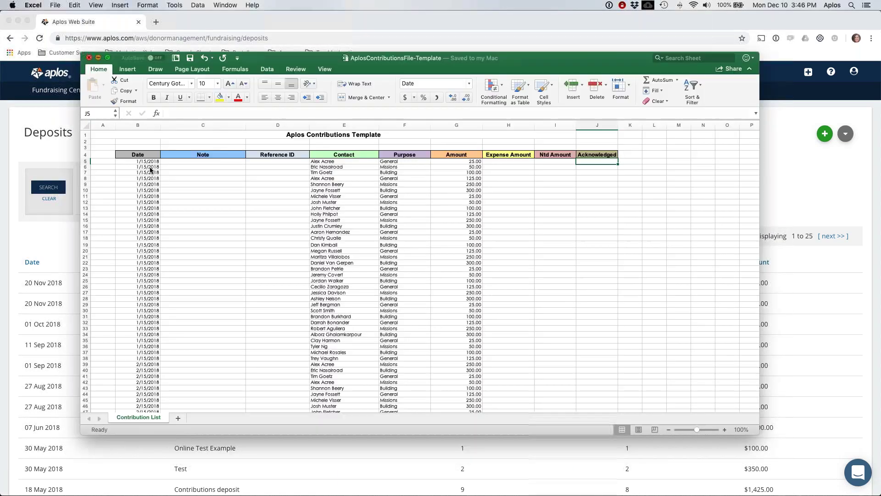
key("super+w")
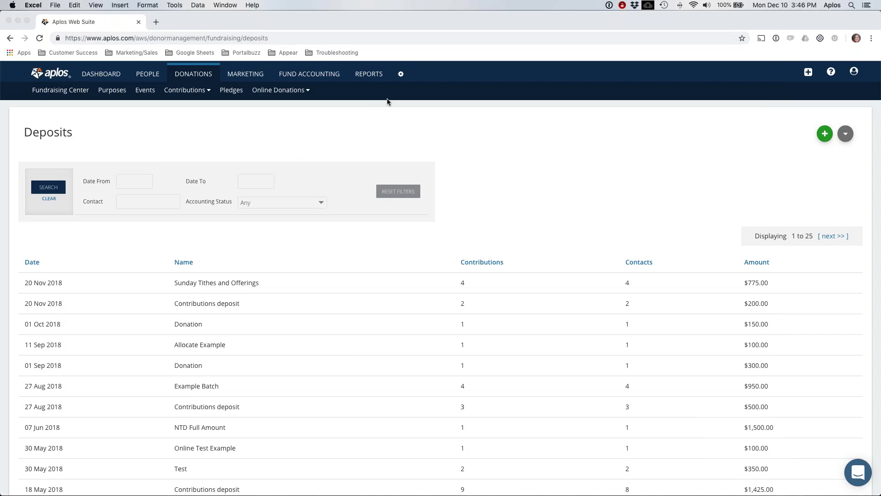
Open the Donations by Contact report from the donations reports.
left_click(371, 79)
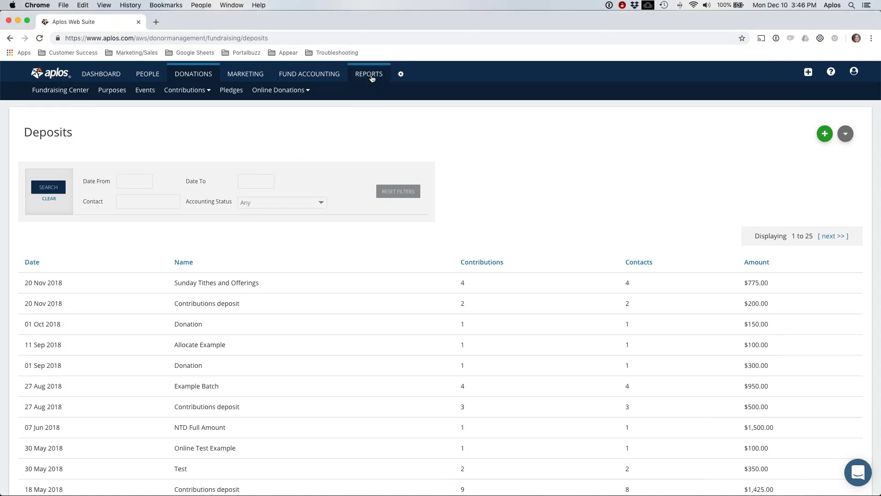
left_click(369, 76)
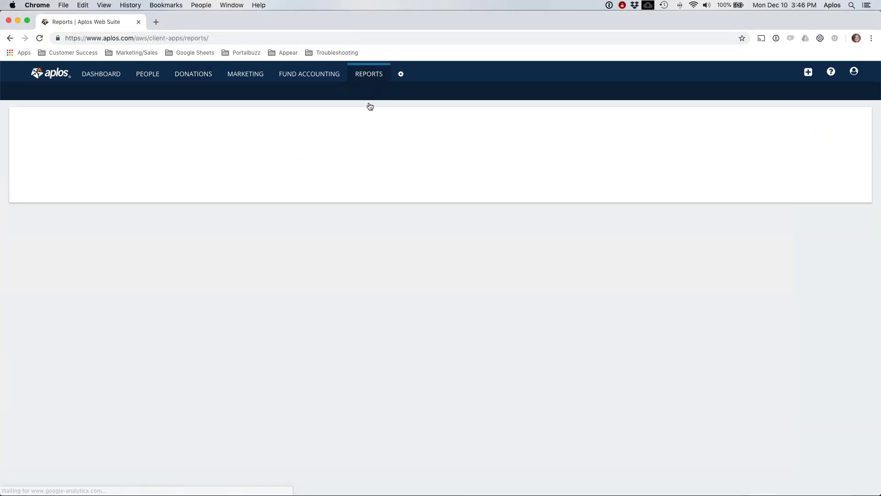
scroll(406, 304, "down", 10)
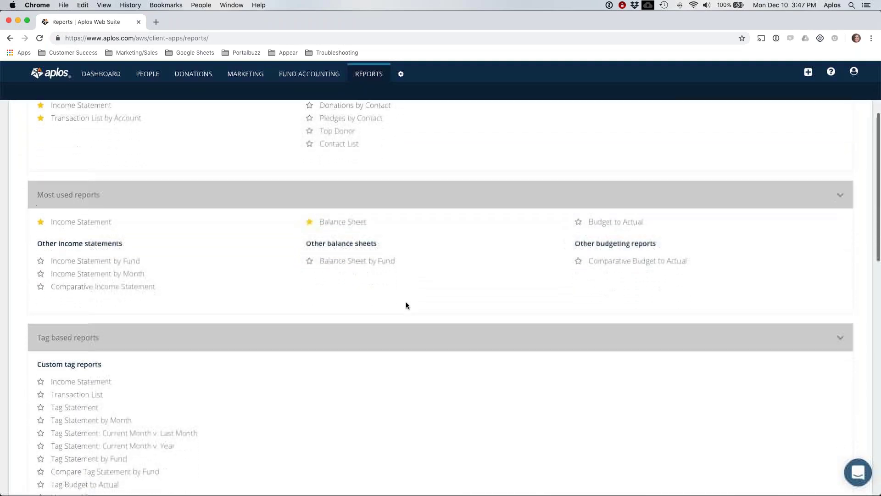
scroll(405, 306, "down", 4)
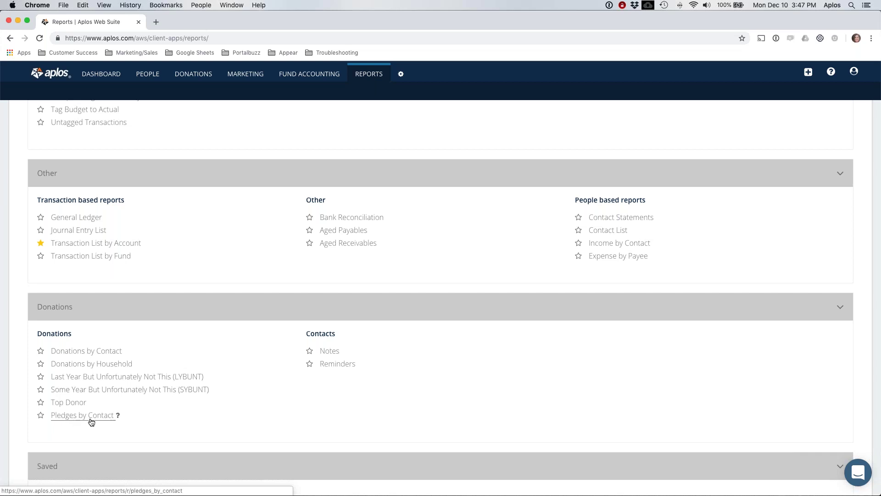
left_click(101, 355)
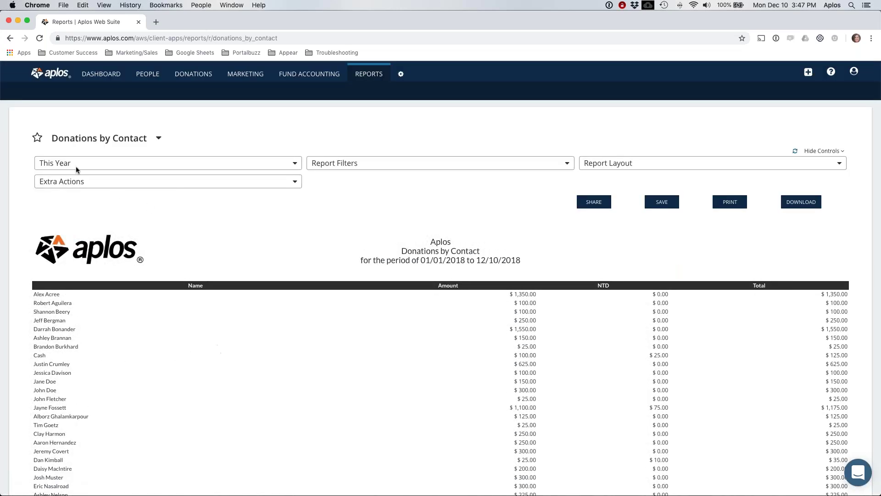
Keep the report period at This Year and look over the available report filters.
left_click(147, 164)
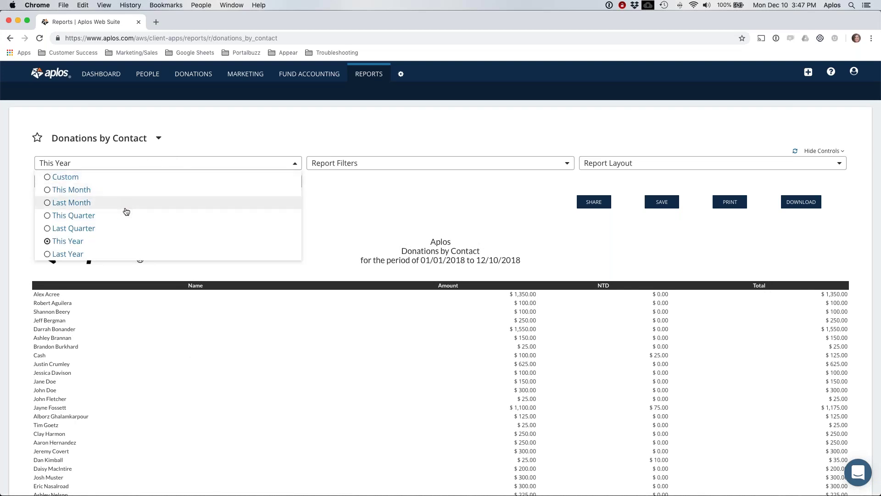
left_click(130, 241)
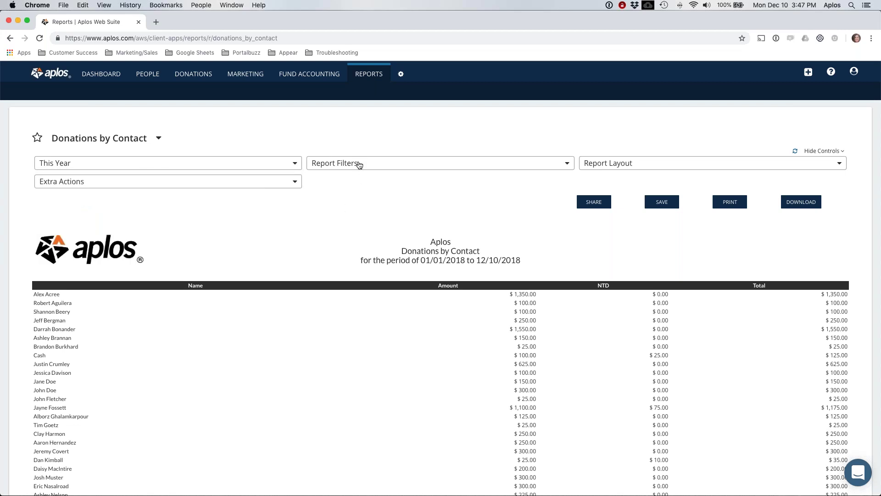
left_click(358, 164)
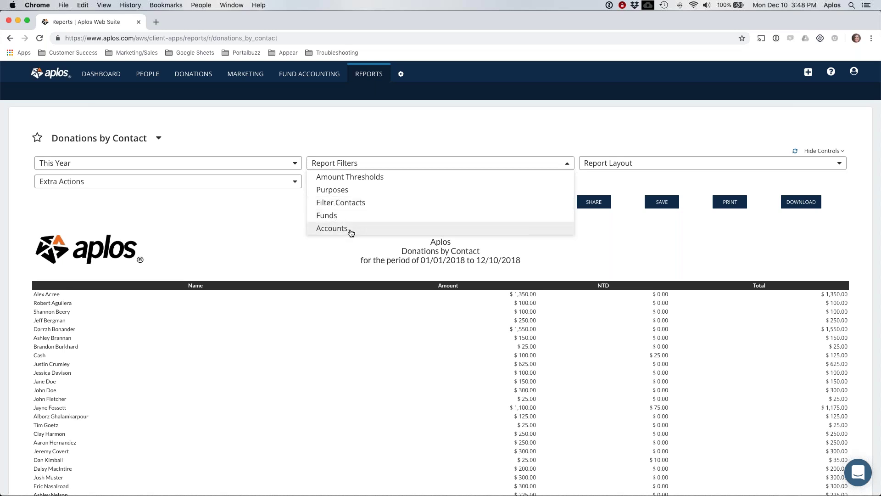
left_click(567, 167)
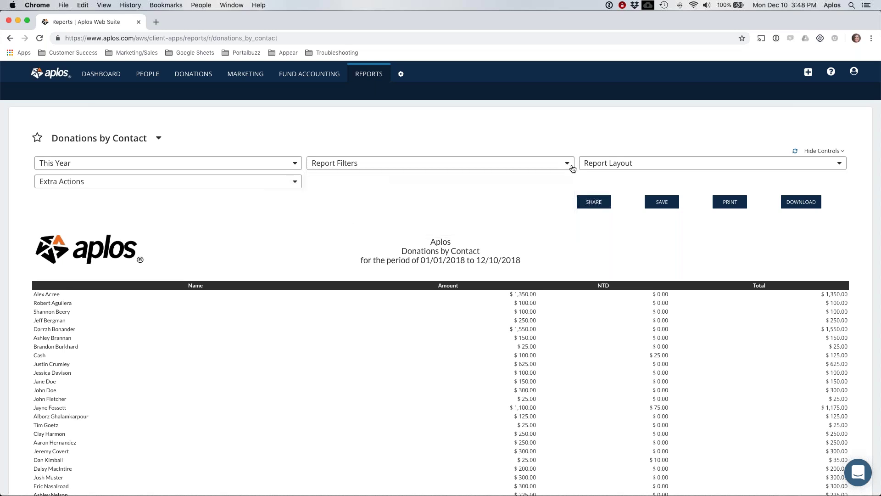
Apply the Details column to the report layout and check the first contact's 05/15/2018 donations and total.
left_click(839, 166)
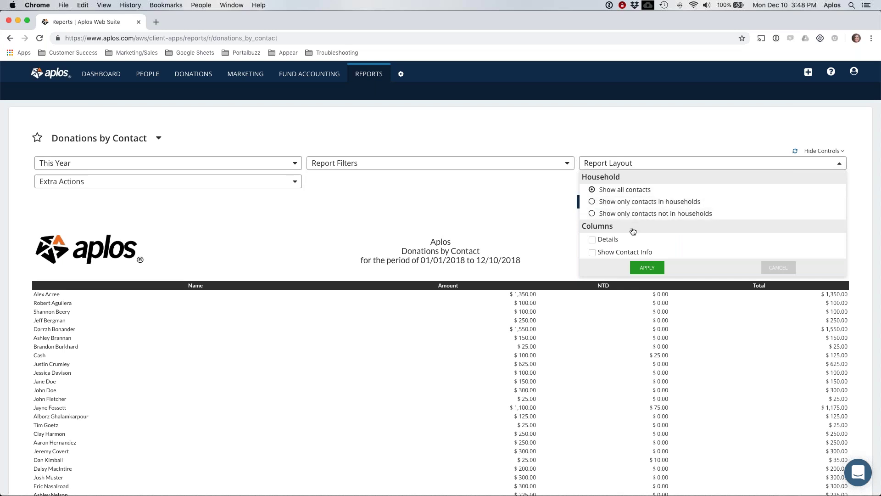
left_click(609, 242)
left_click(657, 271)
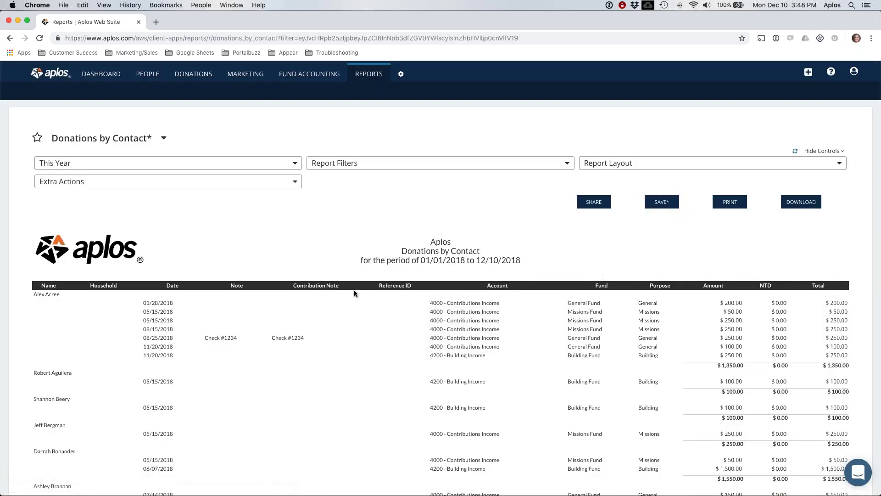
scroll(355, 290, "down", 2)
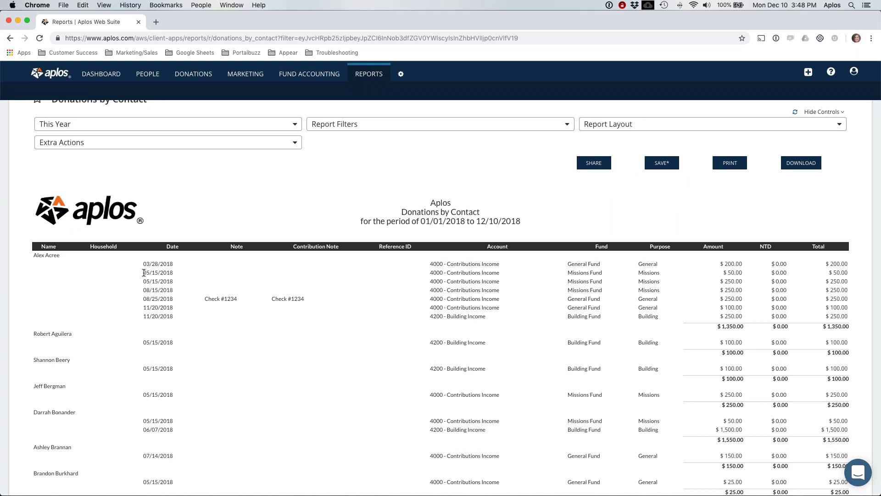
left_click_drag(143, 272, 174, 283)
left_click(163, 280)
left_click_drag(826, 326, 850, 326)
Change the report layout to show contact info instead of donation details.
left_click(642, 129)
left_click(611, 202)
left_click(613, 214)
left_click(650, 230)
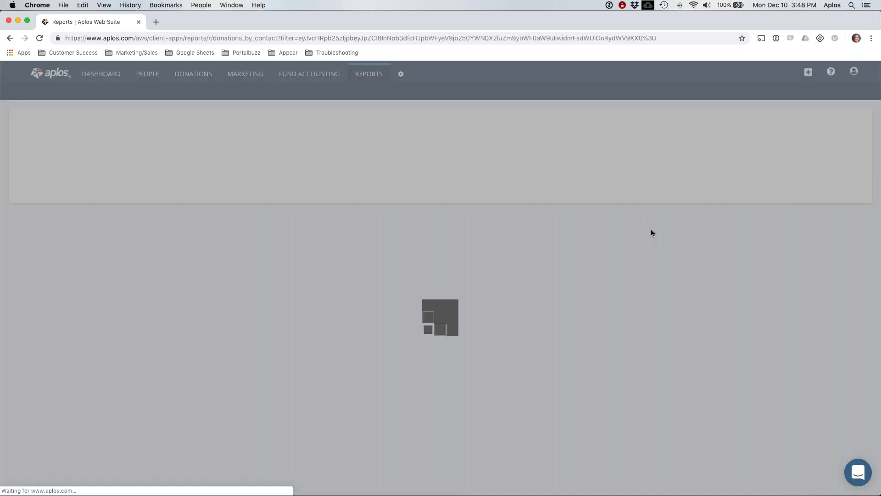
Examine the address, email, phone and donation total columns of the Donations by Contact report.
scroll(489, 244, "down", 3)
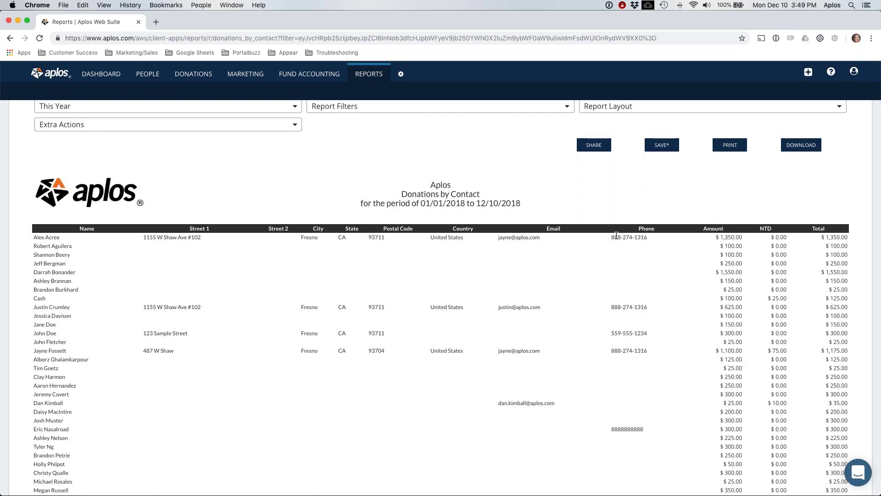
scroll(360, 252, "down", 2)
left_click_drag(143, 204, 654, 202)
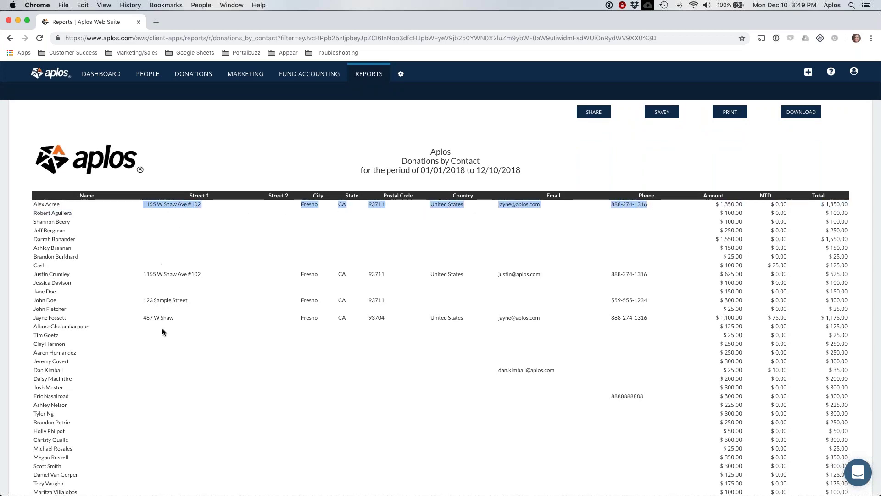
scroll(163, 332, "down", 5)
scroll(162, 332, "up", 3)
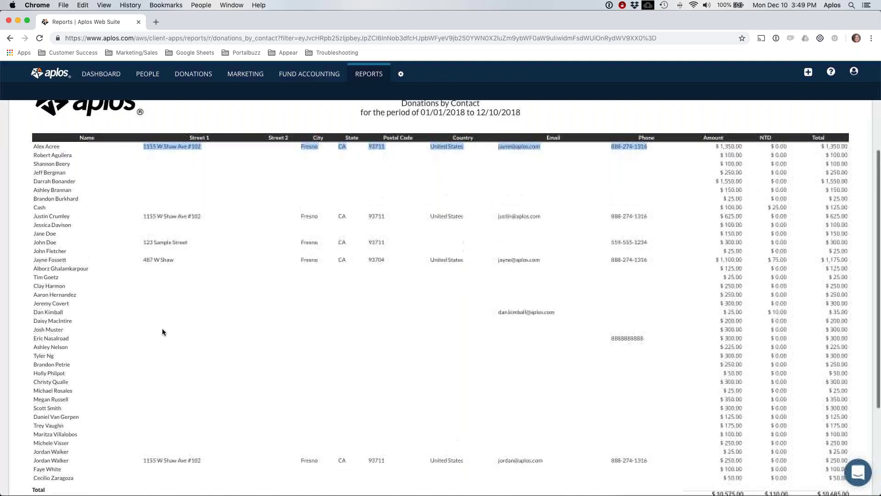
scroll(158, 326, "up", 6)
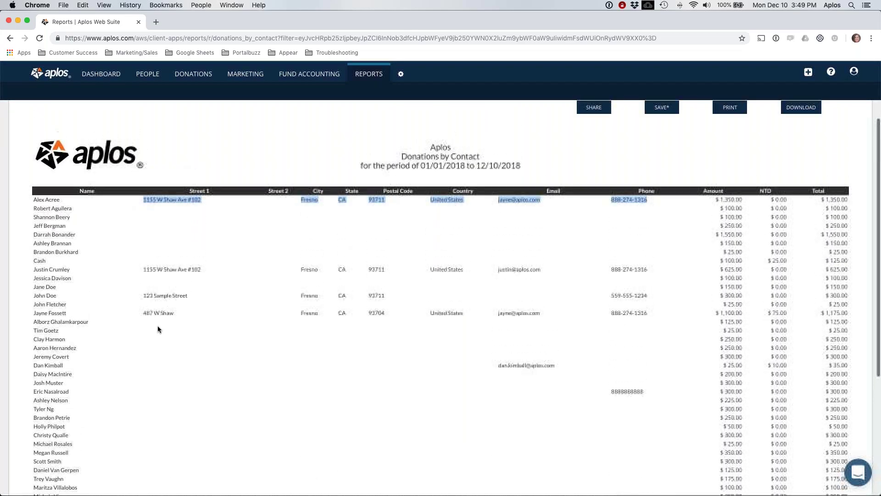
scroll(158, 326, "up", 2)
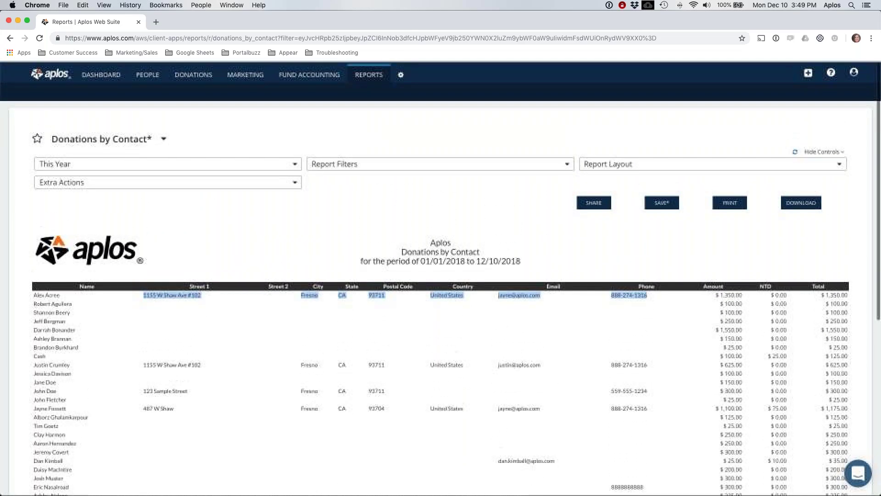
left_click(159, 321)
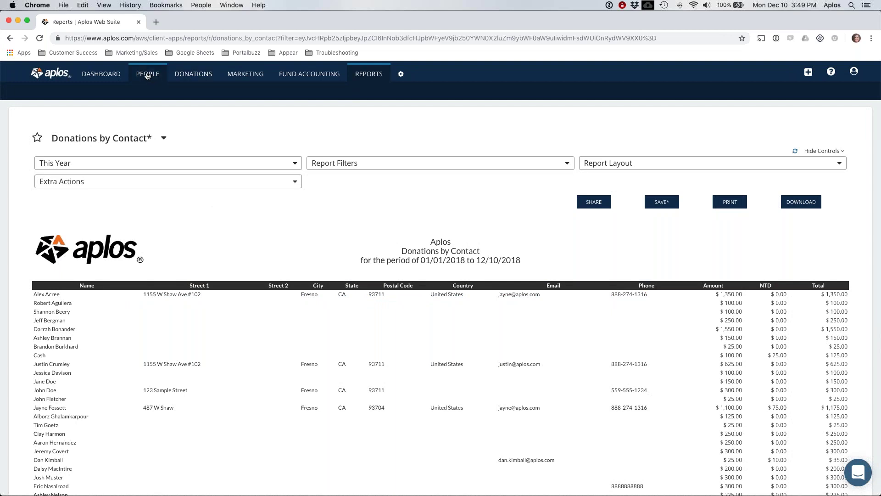
Search the Contact List by the start of the donor's first name and open that individual's contact details.
mouse_move(147, 74)
left_click(44, 94)
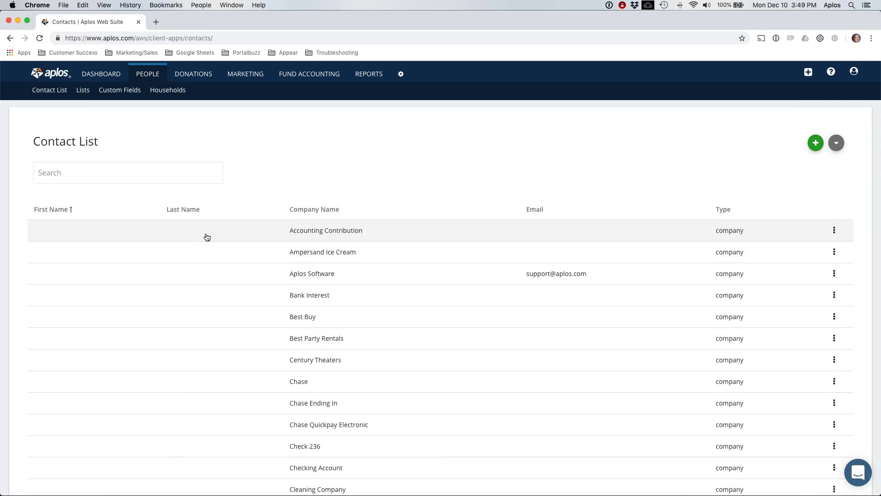
left_click(116, 181)
type("ale")
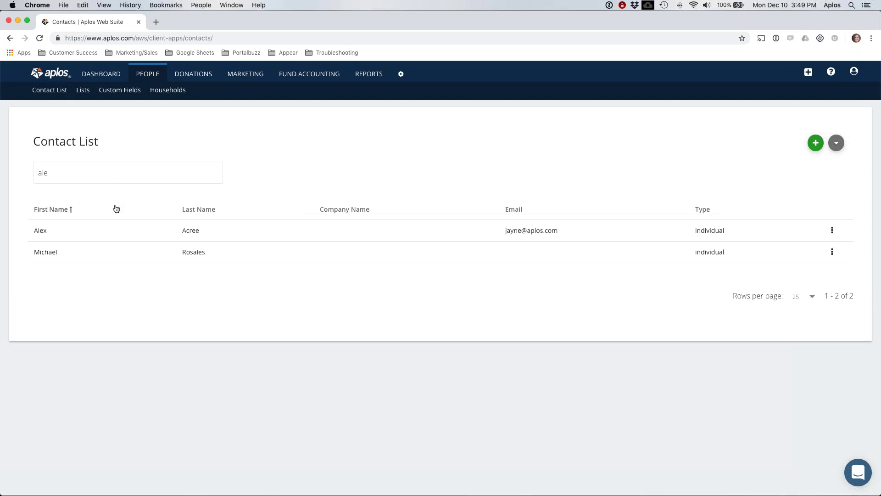
left_click(92, 235)
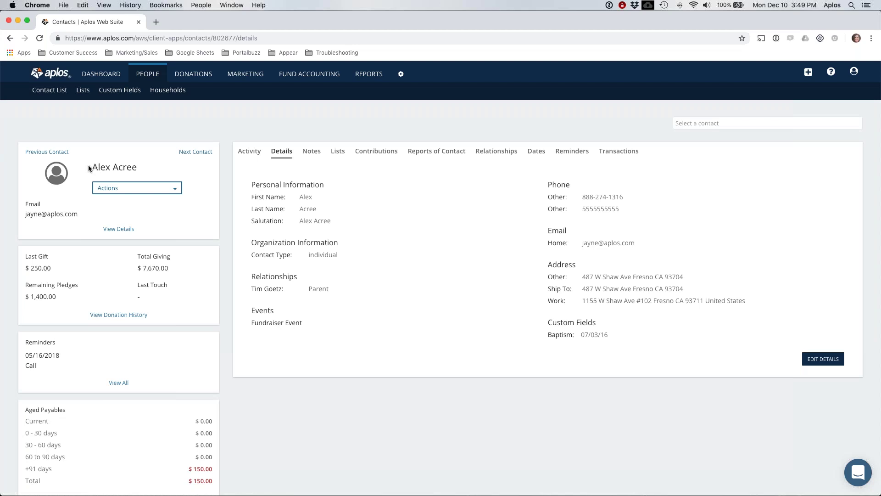
Review the contact's contribution and pledge history and the contribution statement actions available for that contact.
left_click(377, 151)
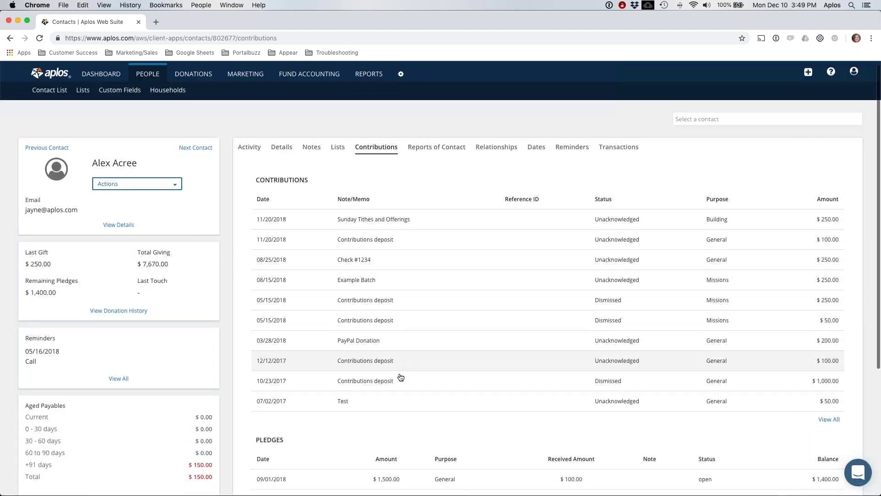
left_click(131, 190)
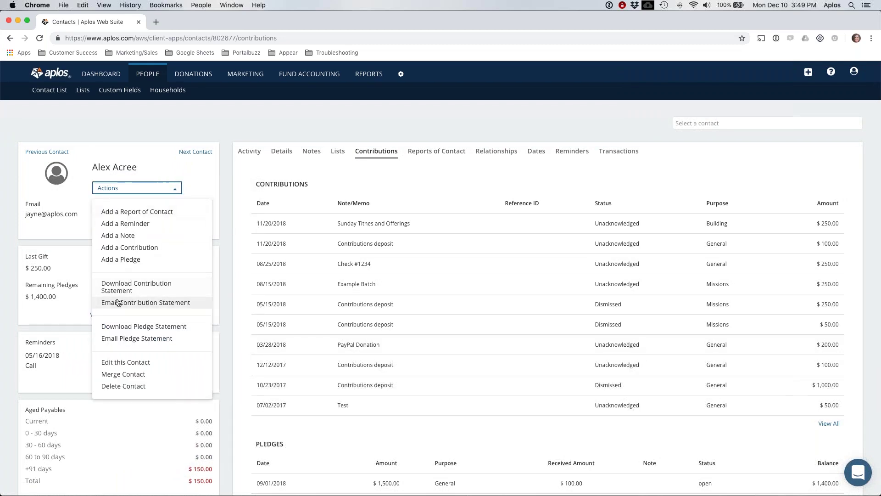
Open the Donations by Contact report and generate printable contribution statements, detailed and categorized by Purpose/Funds with the logo included.
left_click(368, 74)
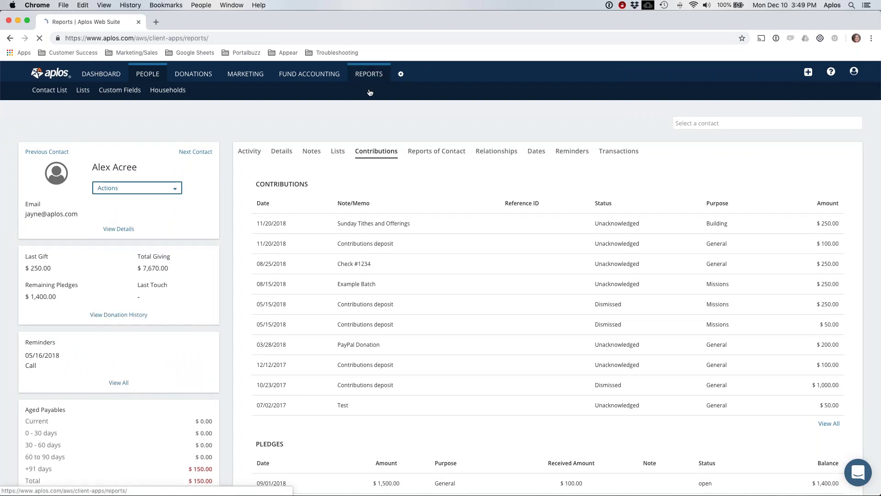
left_click(342, 241)
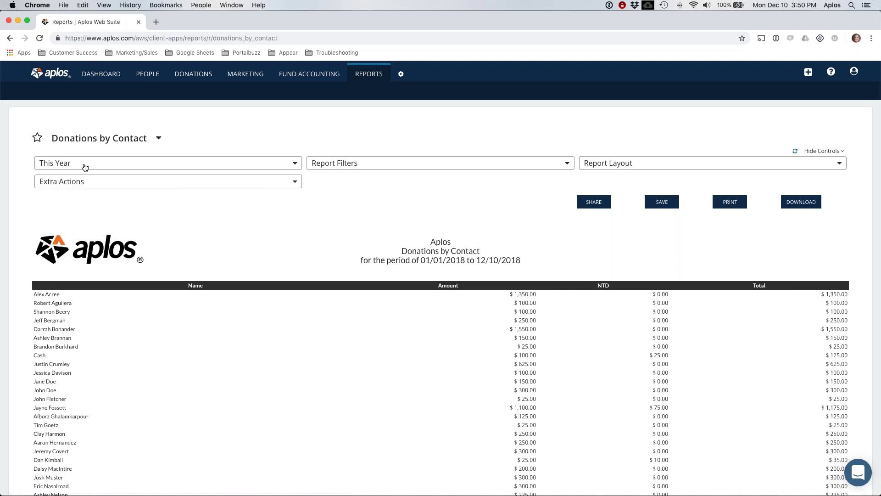
left_click(81, 183)
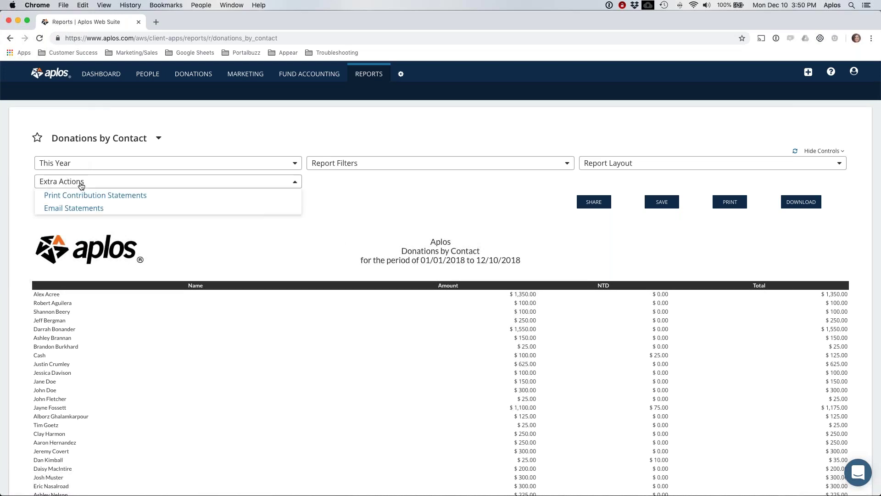
left_click(138, 196)
scroll(338, 222, "down", 1)
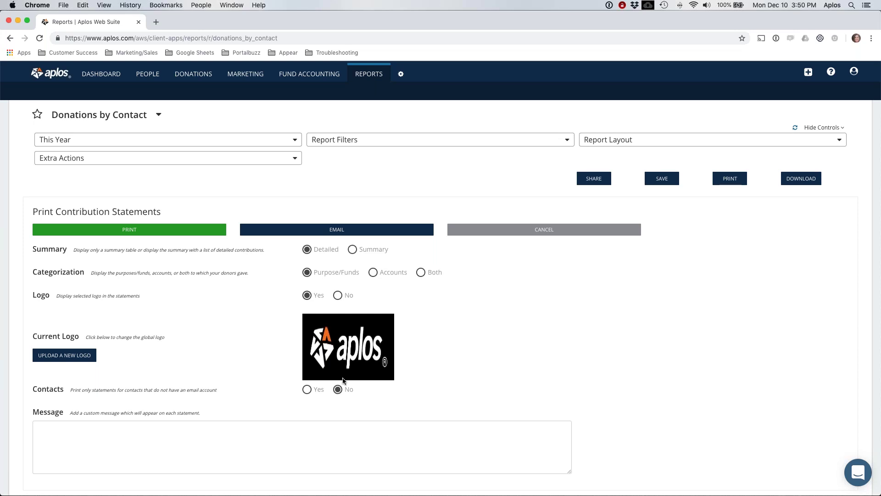
scroll(345, 377, "down", 1)
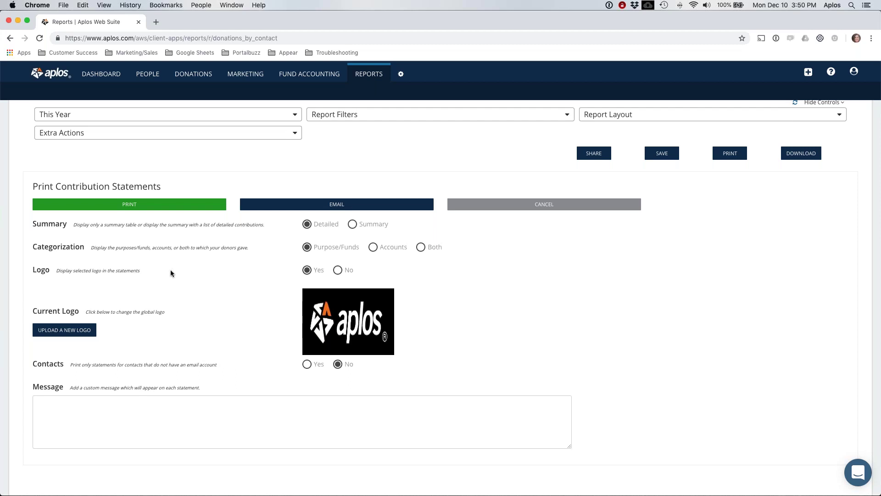
left_click(143, 207)
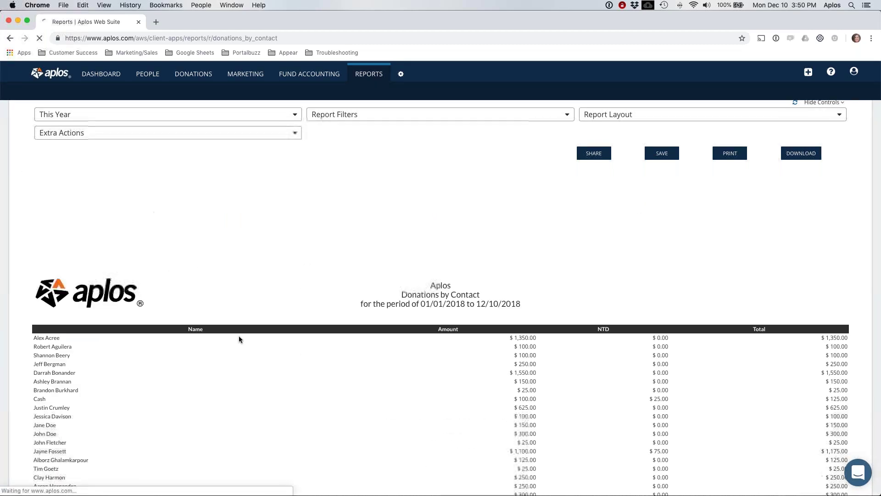
Open the downloaded contribution statements PDF, examine the third donor's address and contribution lists, and close the PDF.
left_click(58, 485)
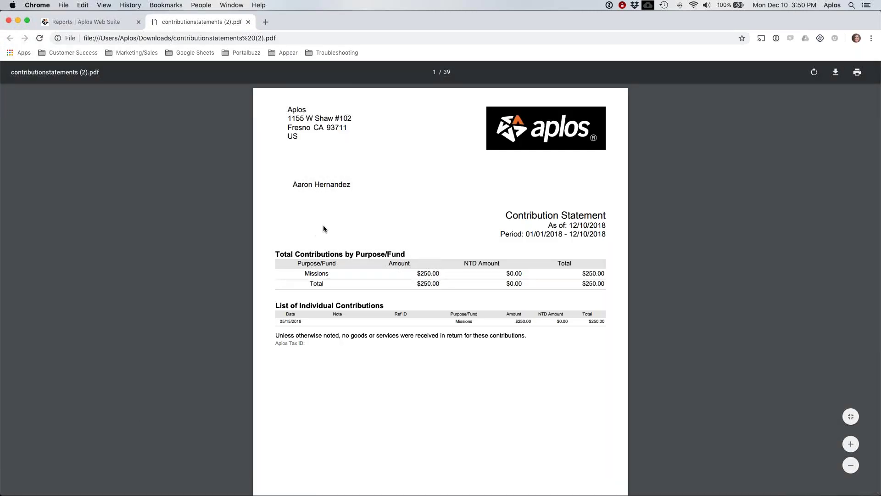
scroll(323, 226, "down", 5)
scroll(324, 228, "down", 6)
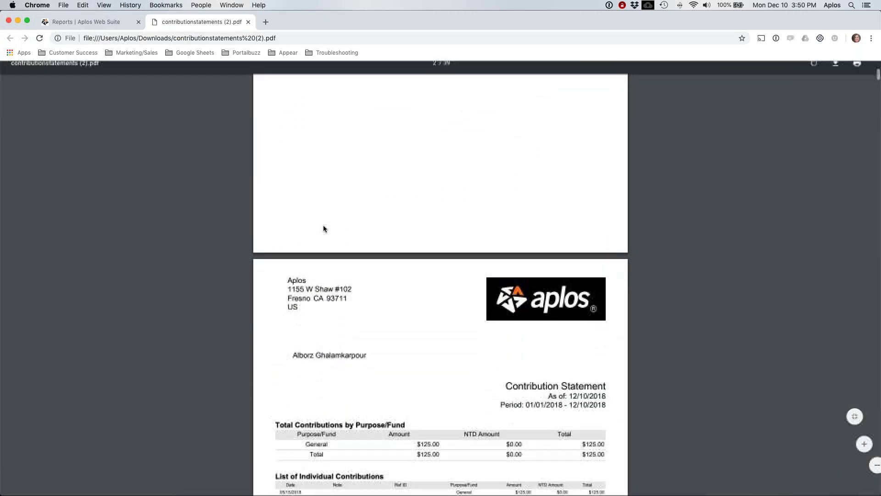
scroll(322, 222, "down", 6)
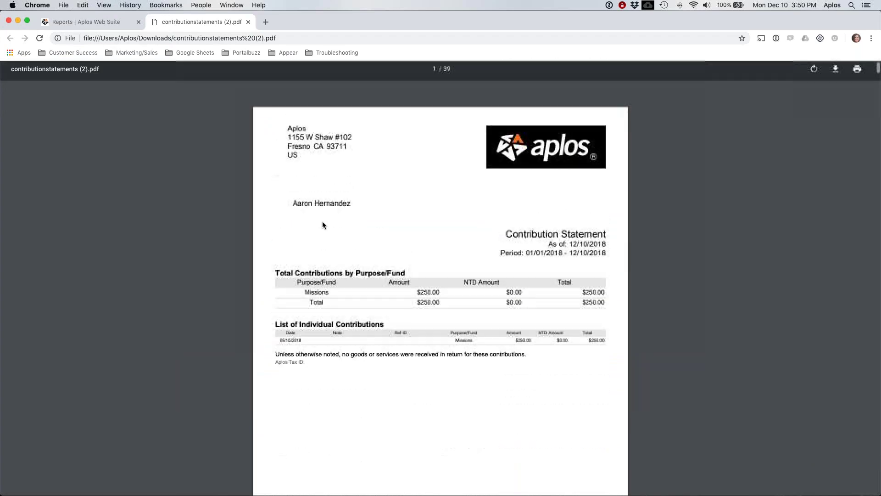
scroll(335, 184, "down", 12)
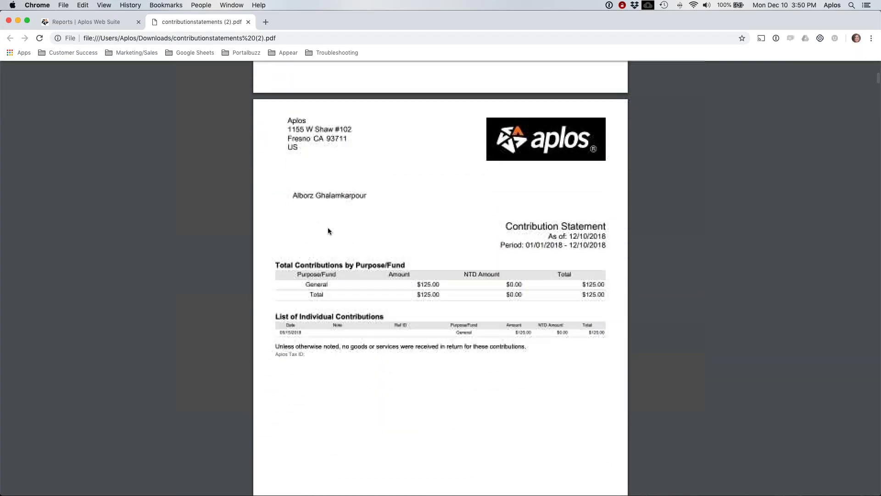
scroll(329, 227, "down", 12)
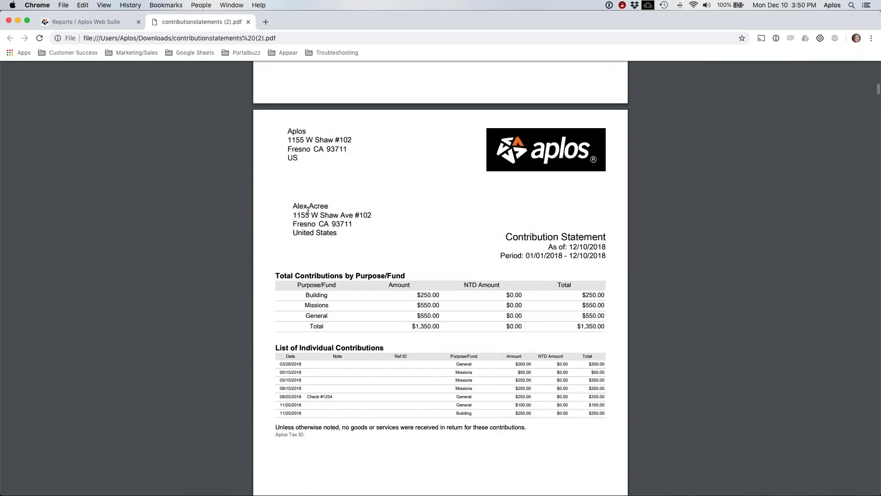
scroll(322, 220, "down", 1)
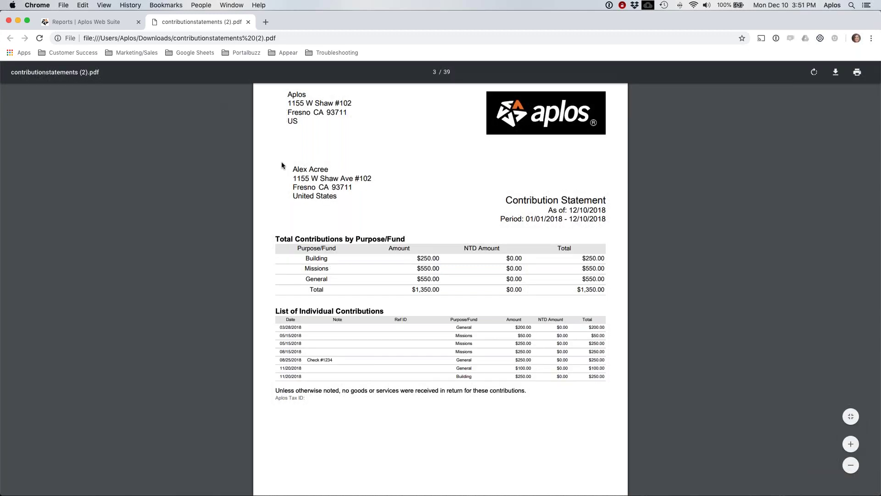
scroll(319, 365, "down", 1)
scroll(319, 365, "up", 2)
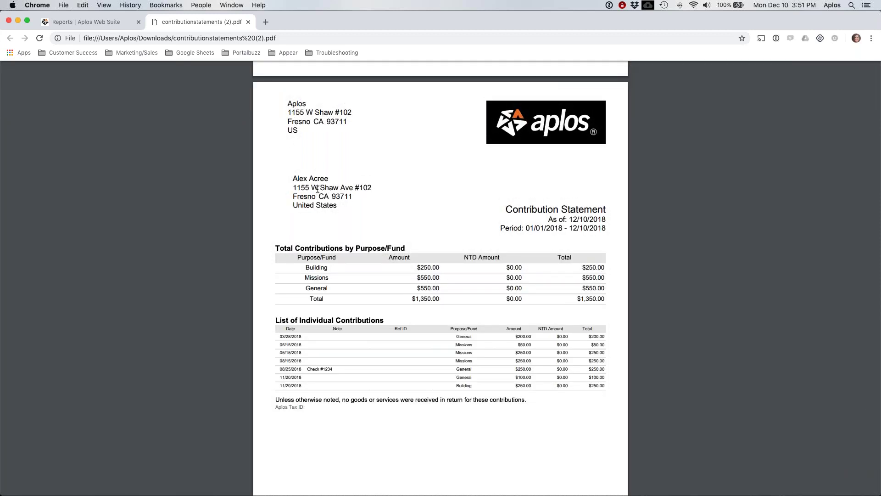
left_click(247, 22)
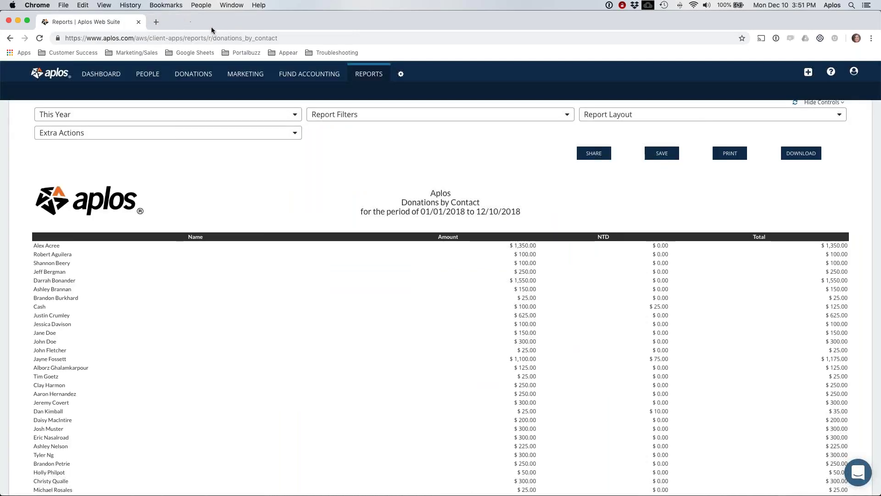
Set up emailed contribution statements for the Donations by Contact report, choosing Aplos's communications address as sender and a different reply-to user.
left_click(215, 134)
left_click(49, 159)
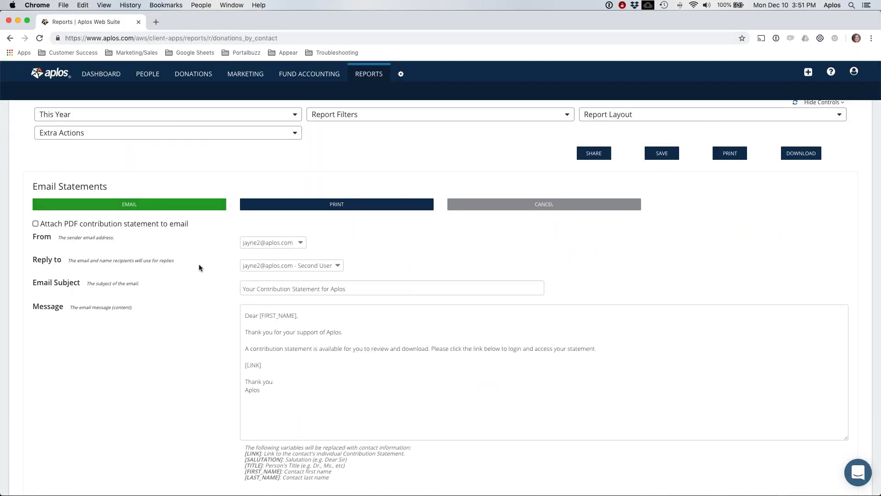
scroll(207, 257, "down", 1)
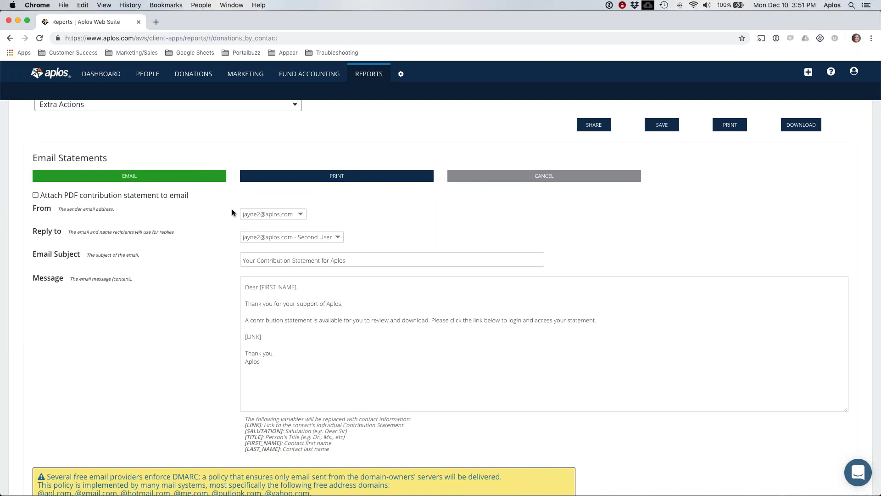
left_click(274, 214)
left_click(273, 222)
left_click(274, 214)
left_click(272, 222)
left_click(276, 237)
left_click(276, 240)
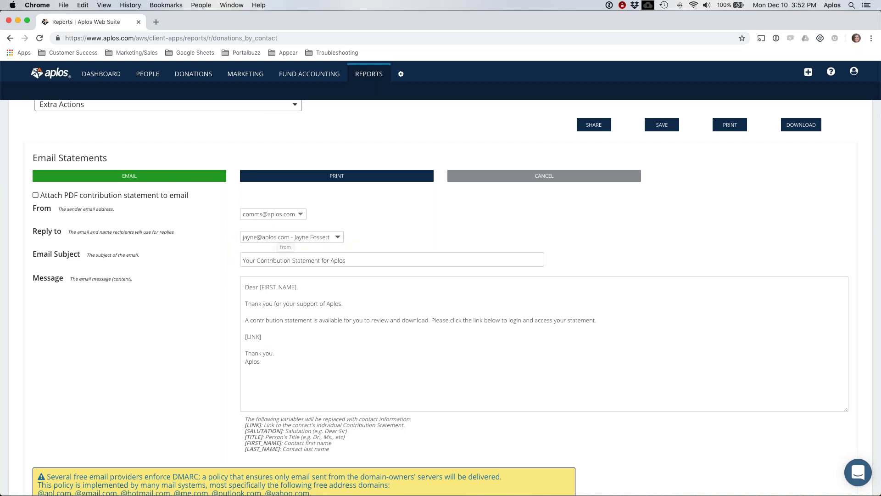
Review the statement email's message template, its replacement variables and the [LINK] placeholder.
scroll(283, 242, "down", 2)
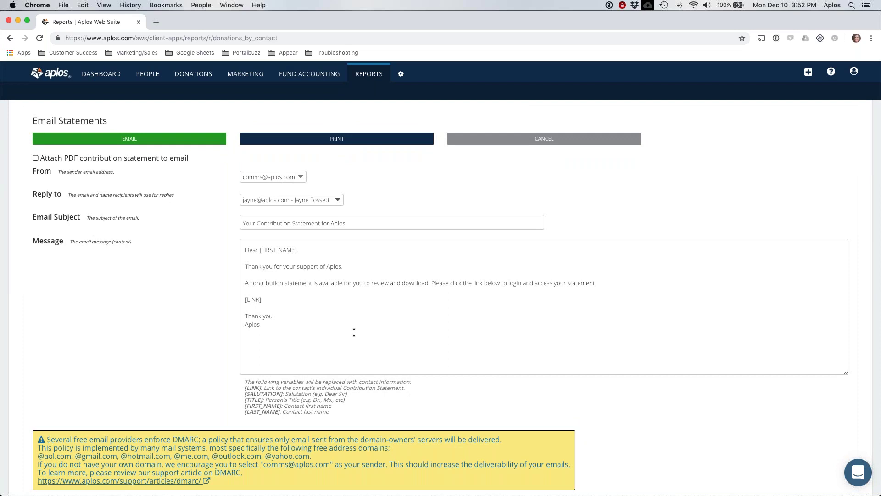
left_click_drag(246, 380, 341, 410)
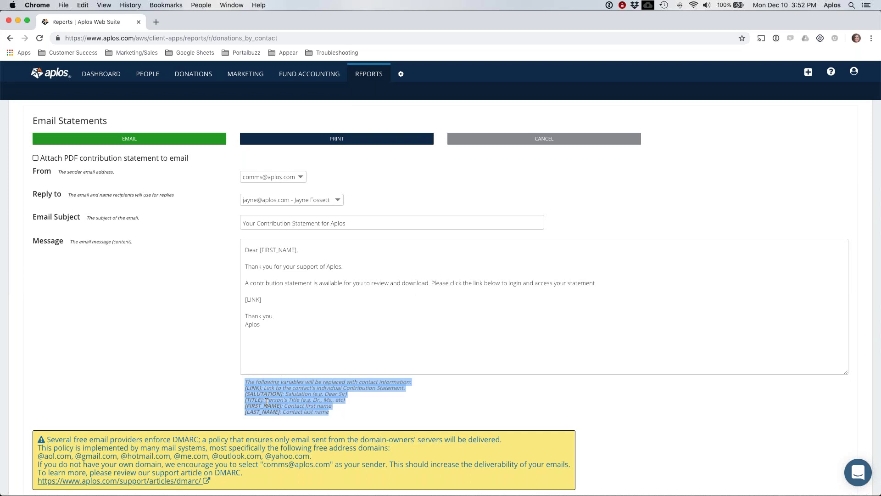
left_click(343, 408)
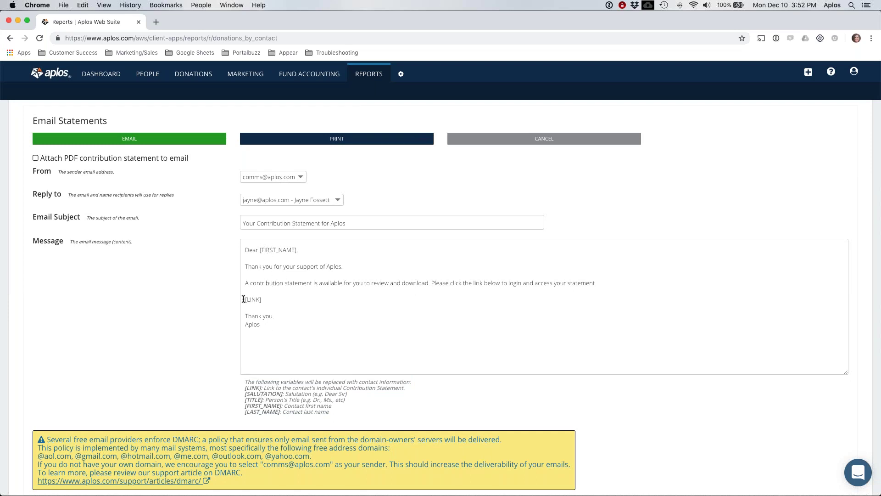
left_click_drag(244, 299, 265, 301)
left_click(266, 301)
scroll(423, 271, "up", 1)
Open the Donations by Household report, inspect the contributions behind the household's donation amount, and return to the household report.
left_click(370, 74)
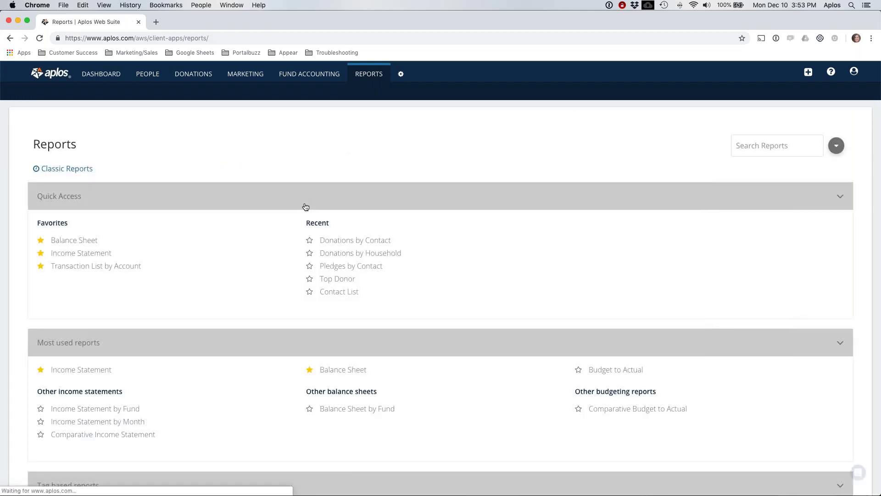
left_click(339, 249)
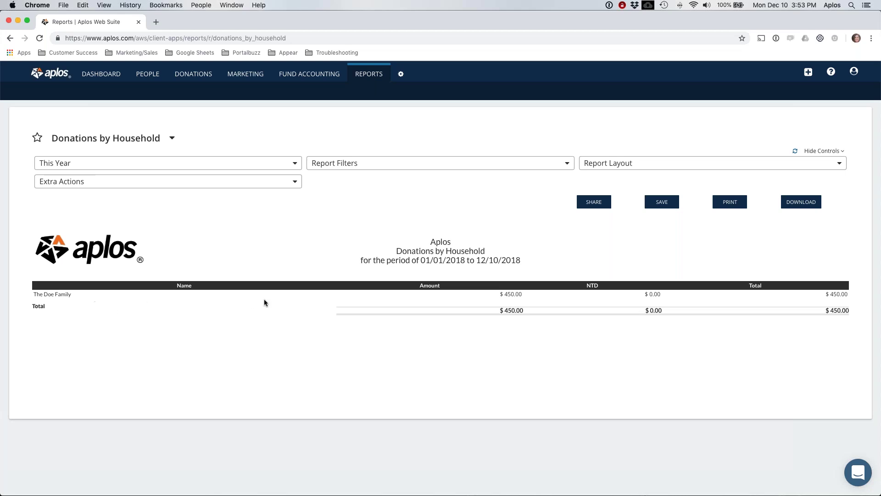
left_click(518, 296)
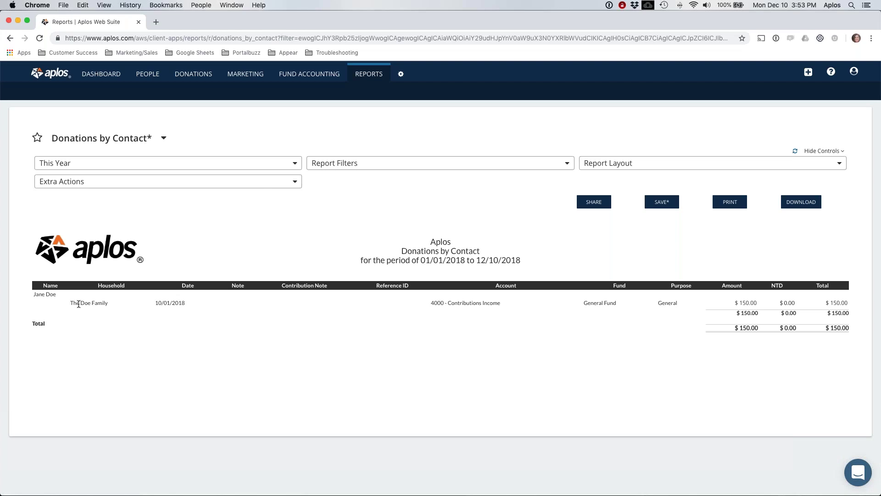
left_click(10, 39)
left_click(10, 38)
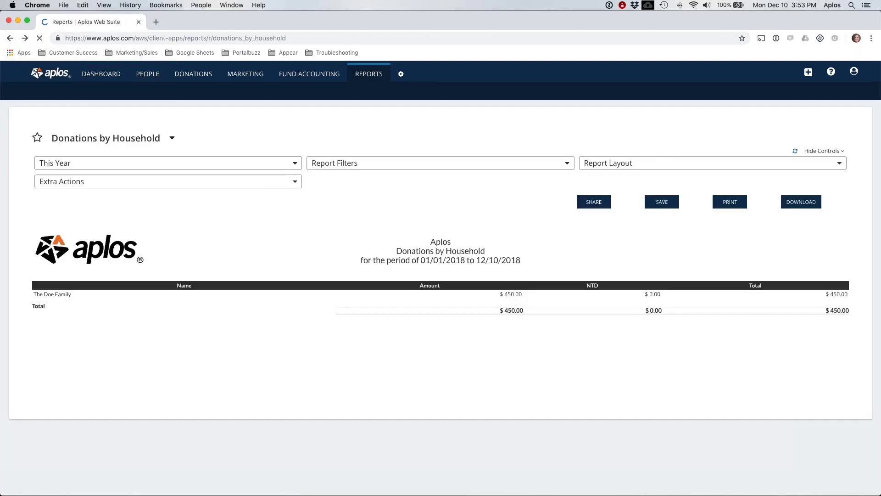
Apply the Details column to the Donations by Household report layout and check the total amount.
left_click(684, 163)
left_click(608, 205)
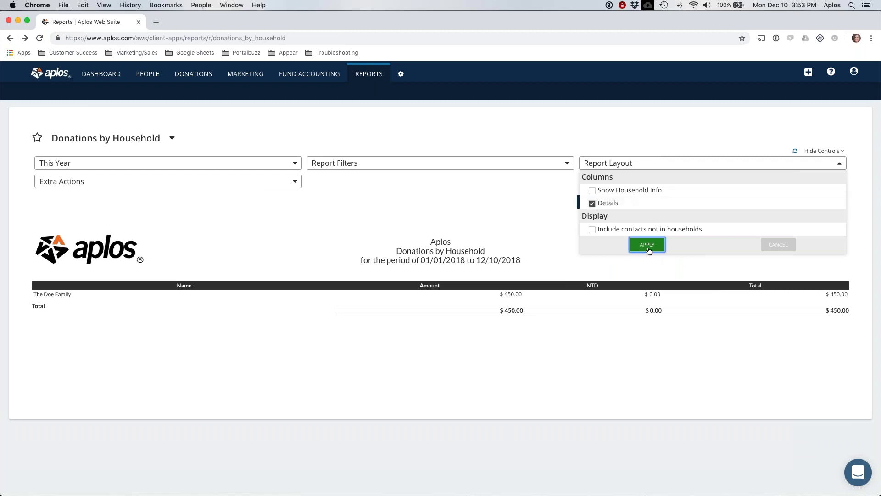
left_click(646, 245)
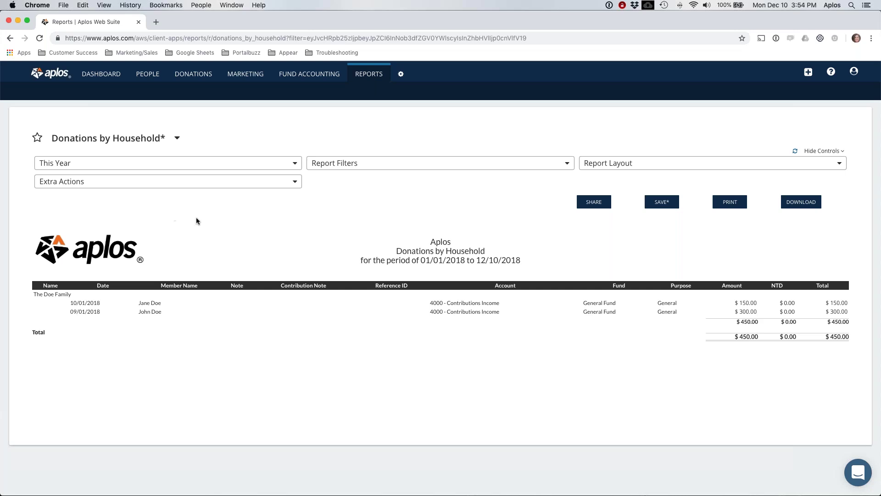
left_click_drag(740, 337, 759, 339)
Generate printable contribution statements from the Donations by Household report, detailed and categorized by Purpose/Funds.
left_click(88, 183)
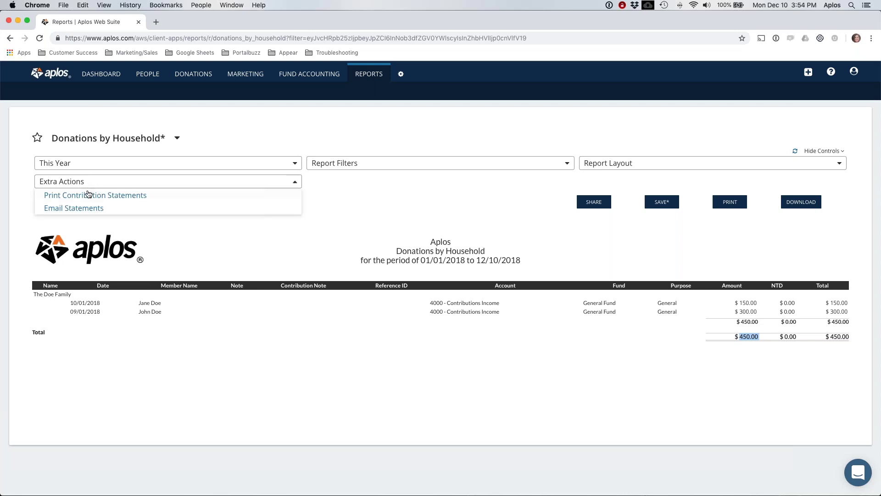
left_click(88, 194)
scroll(161, 297, "down", 1)
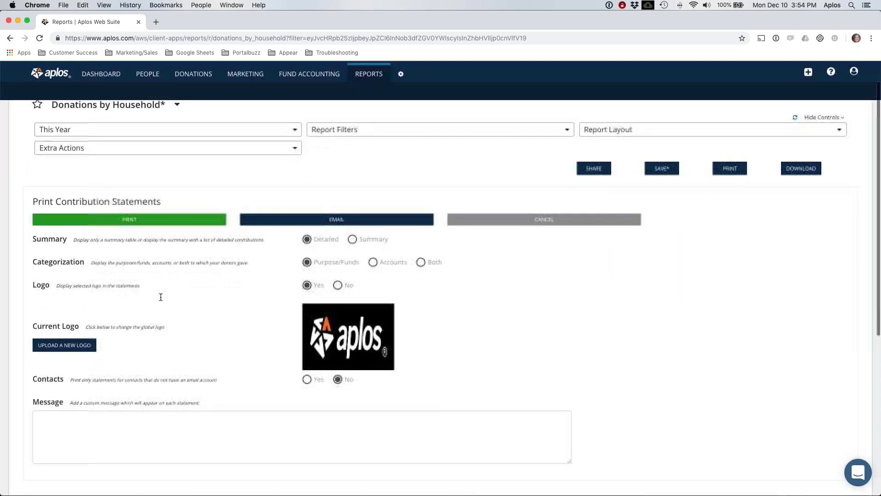
left_click(82, 153)
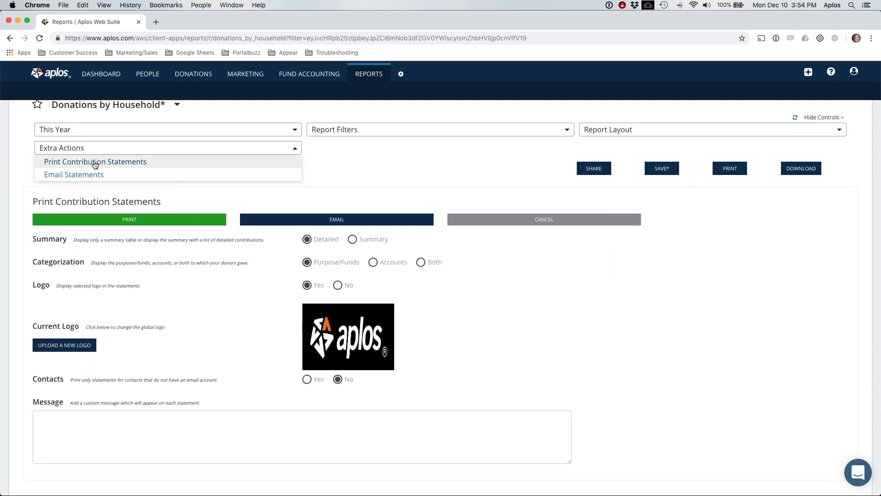
left_click(333, 163)
left_click(147, 222)
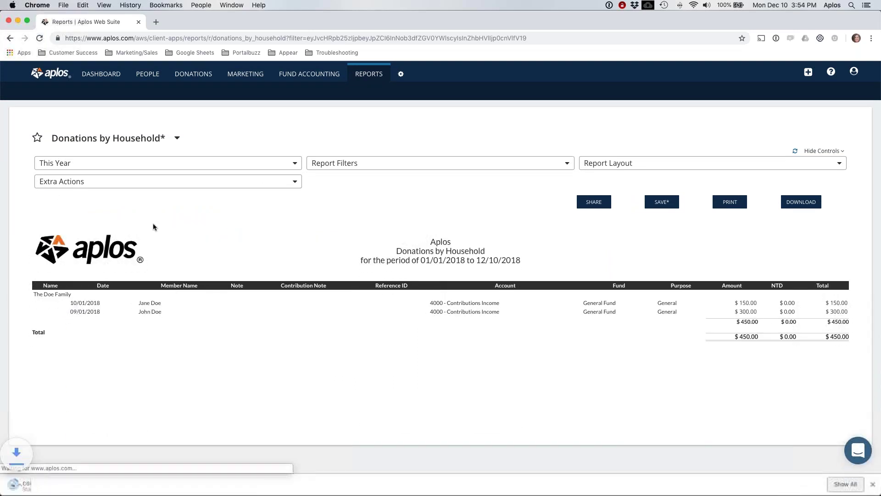
Open the downloaded household contribution statement PDF, check the family's combined contributions, and close it.
left_click(54, 485)
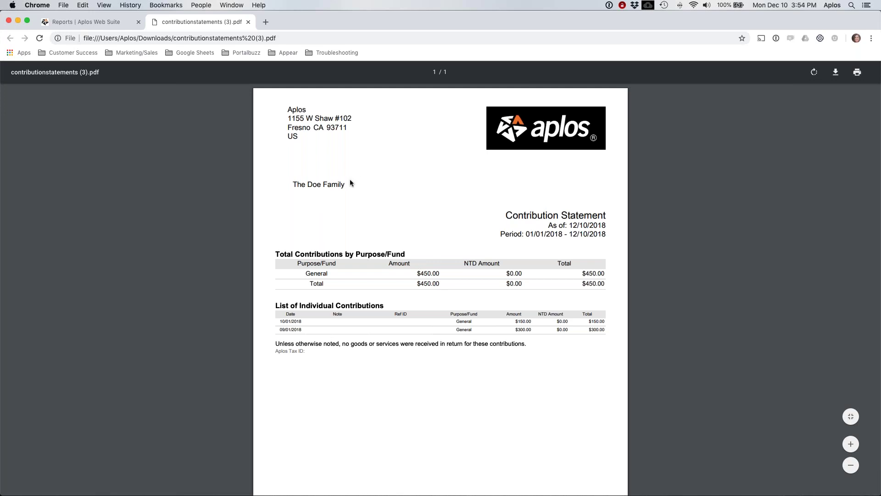
scroll(350, 186, "down", 1)
scroll(350, 185, "up", 1)
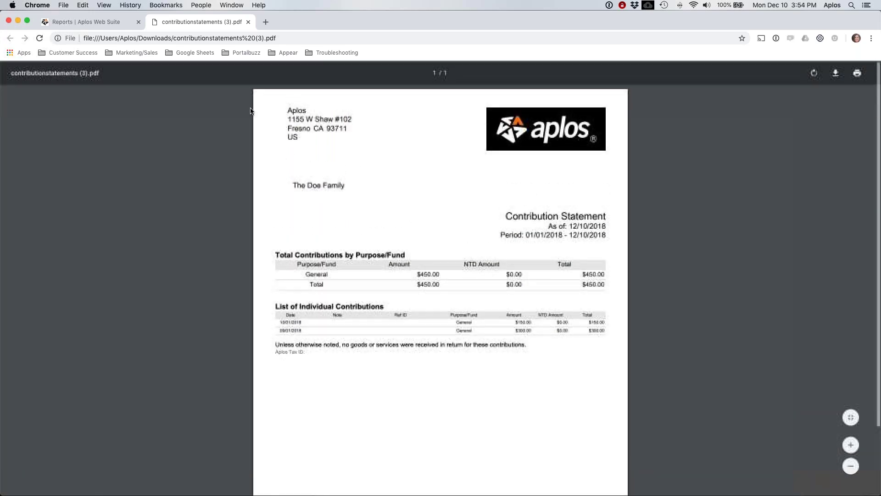
left_click(248, 21)
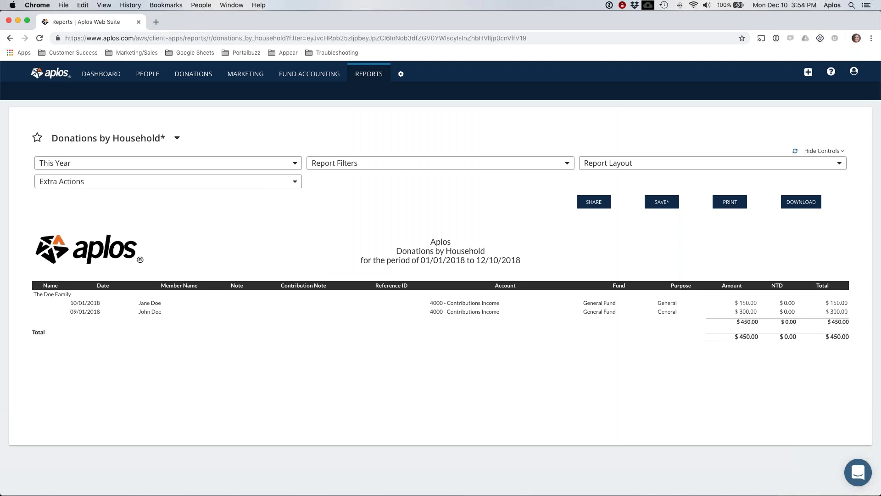
Review the print contribution statement options, including the custom message field, for the Donations by Household report and return to the dashboard.
left_click(147, 183)
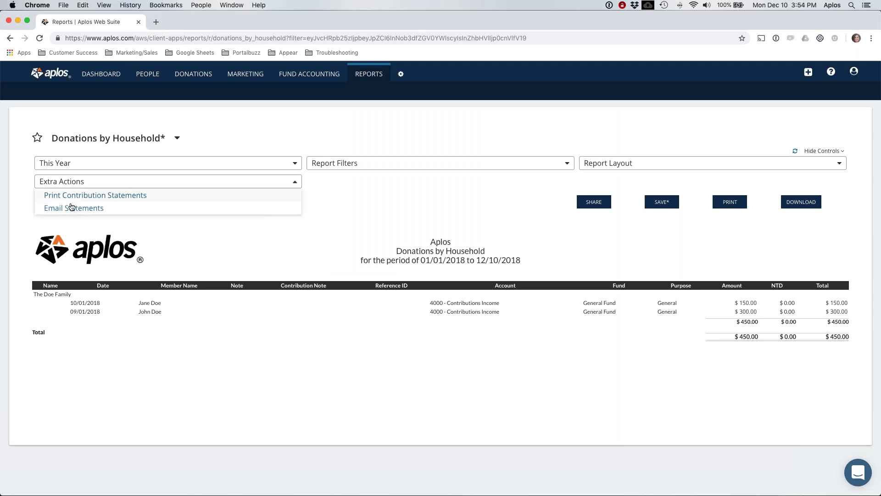
left_click(65, 196)
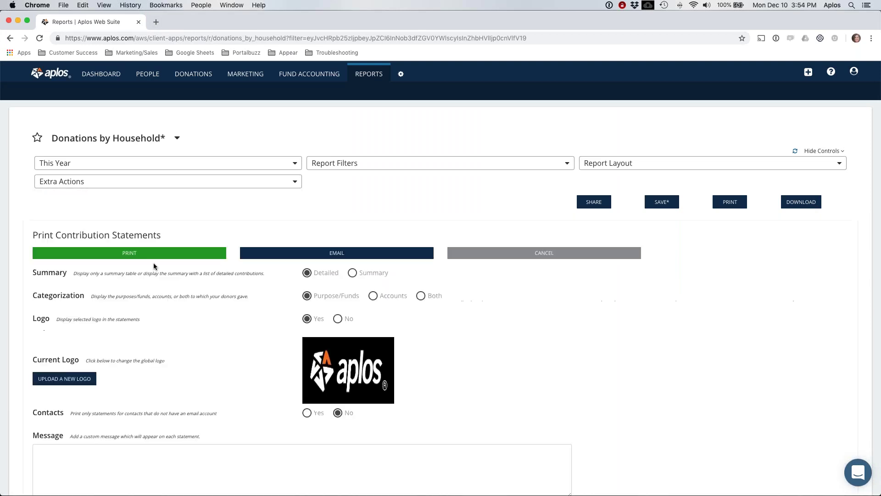
scroll(158, 262, "down", 3)
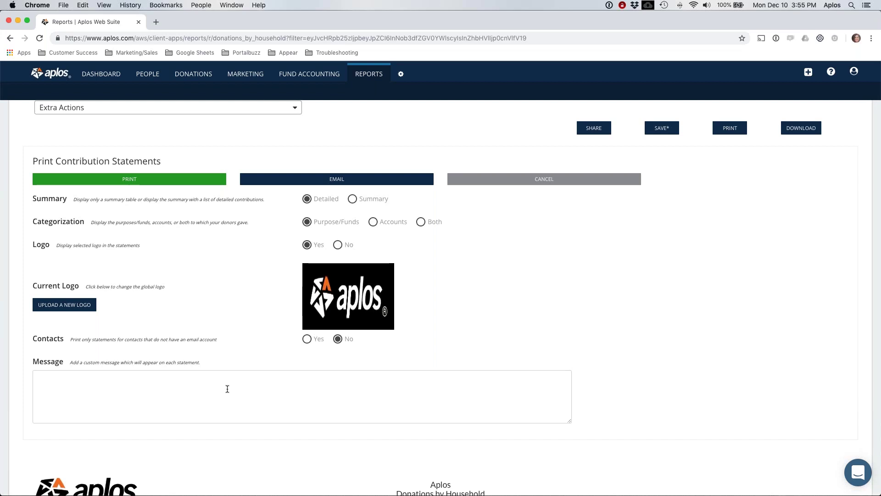
scroll(227, 389, "up", 3)
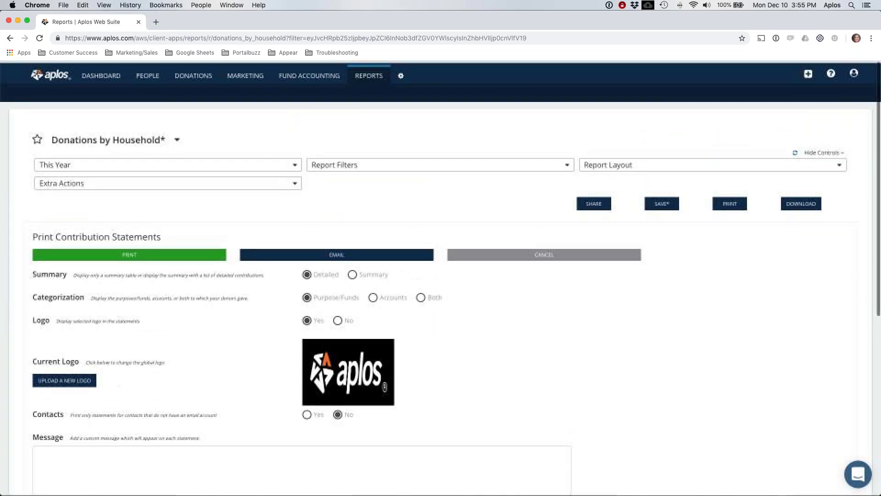
left_click(113, 77)
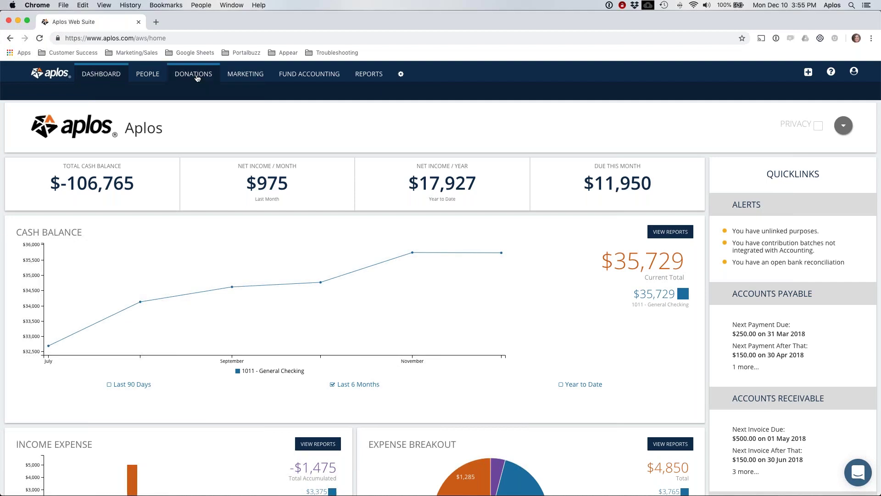
Start a new contributions deposit from the Deposits list, add two extra donation rows, and discard the entry.
mouse_move(193, 73)
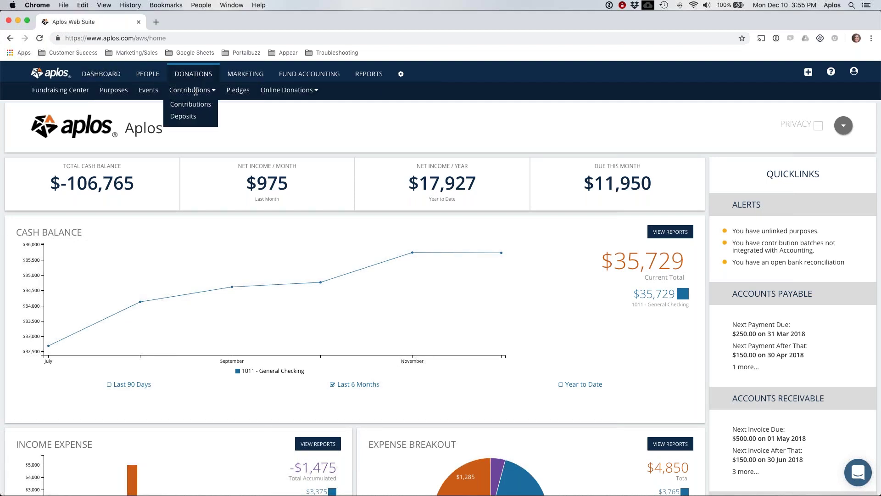
left_click(183, 116)
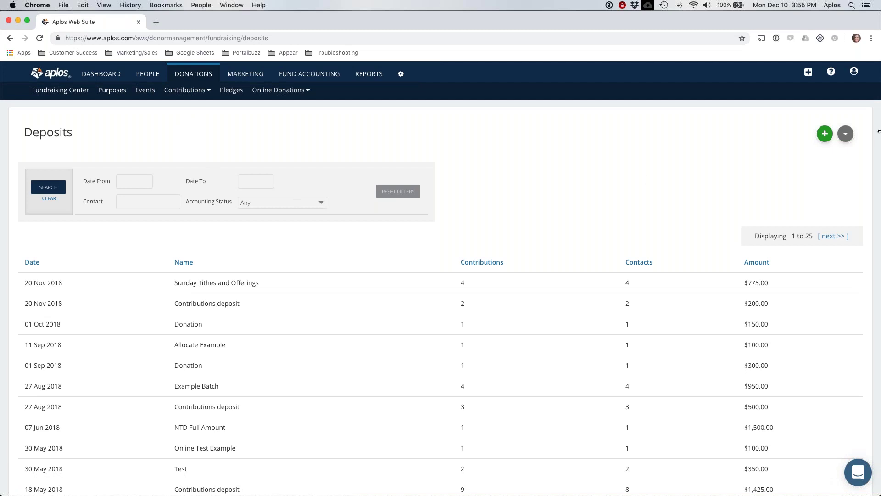
left_click(824, 135)
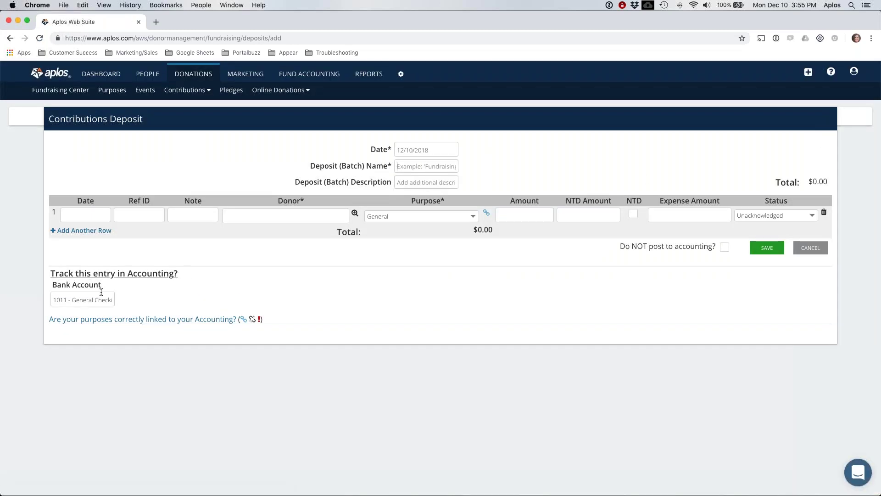
left_click(82, 230)
left_click(91, 249)
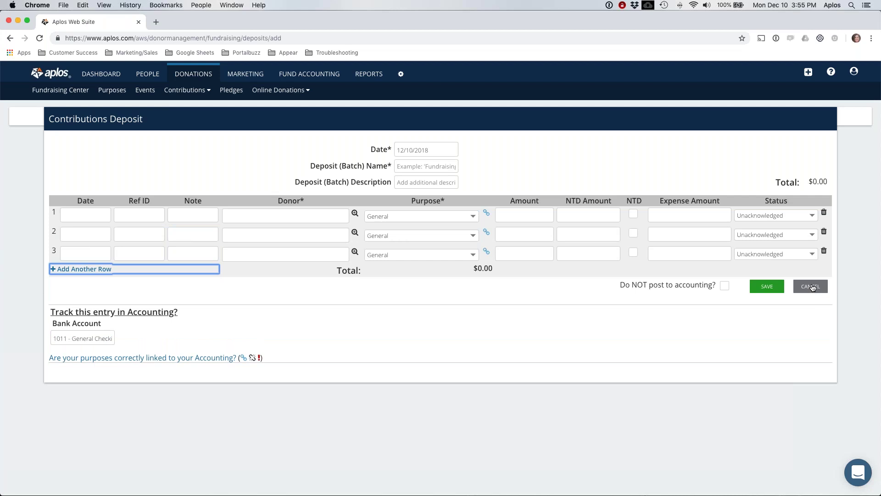
left_click(813, 287)
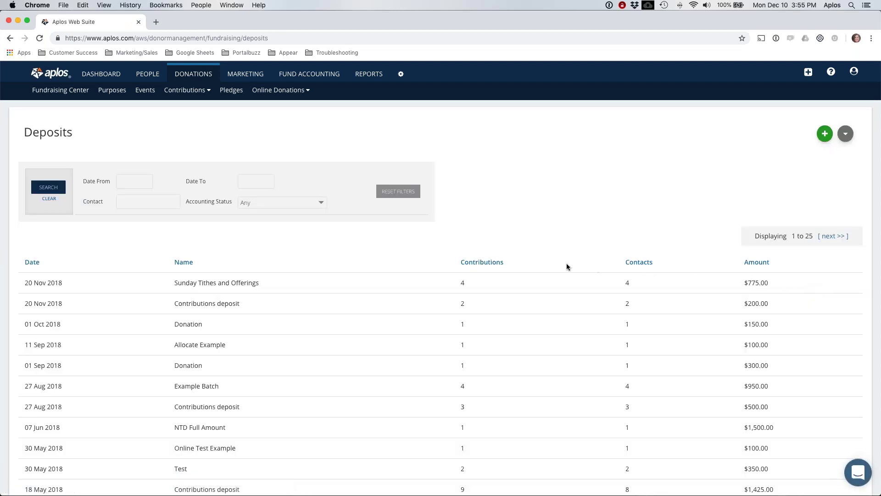
Open the Reports overview to view the available reports and return to the dashboard.
left_click(195, 89)
left_click(370, 75)
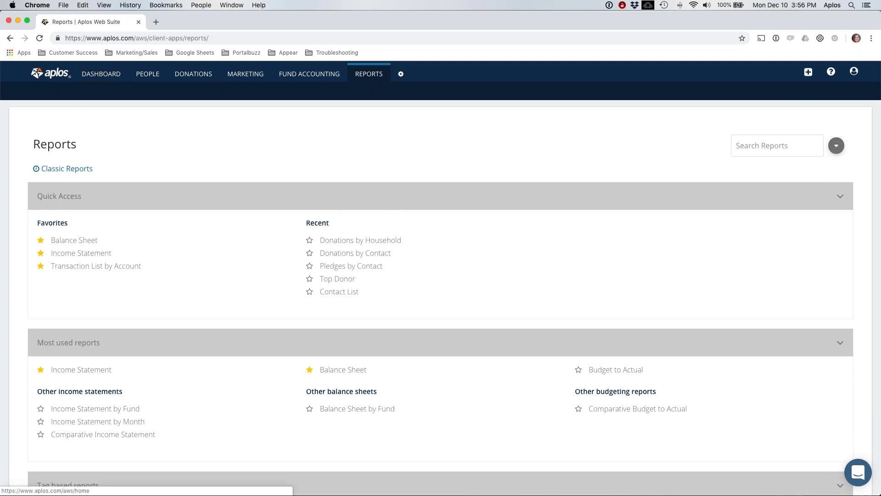
left_click(99, 78)
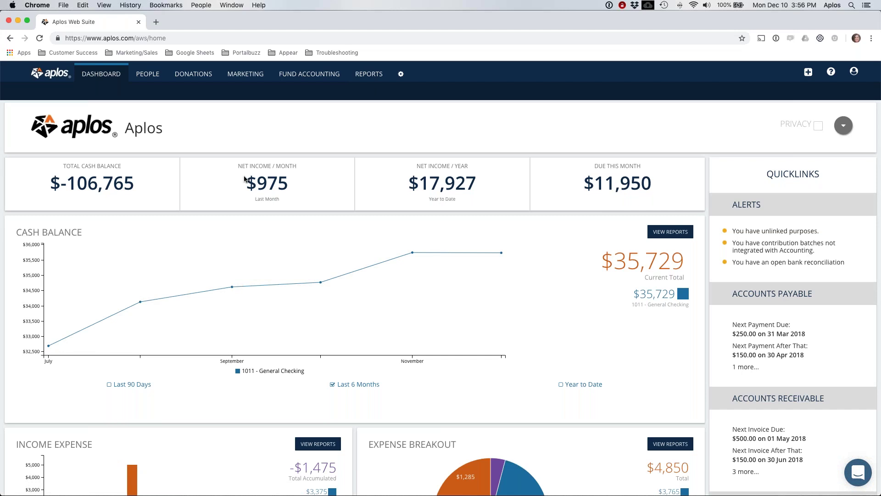
Open the support chat to view its conversation and answer-search options, and close it.
left_click(857, 477)
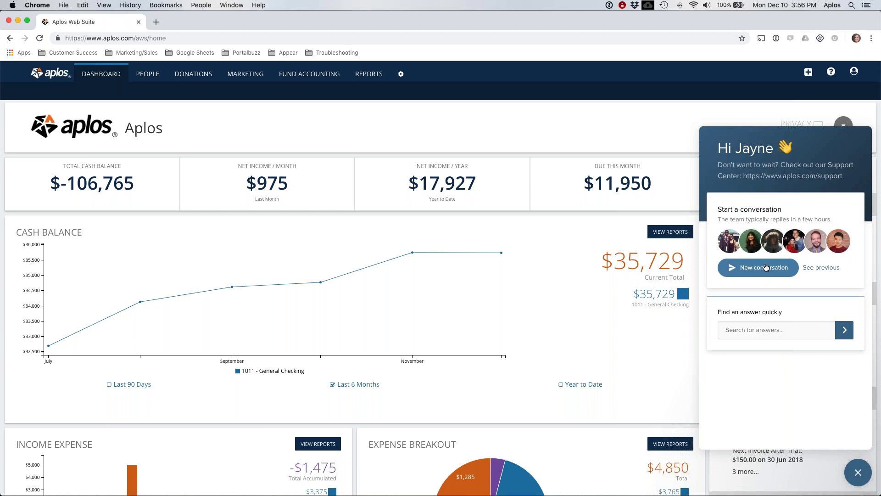
left_click(858, 473)
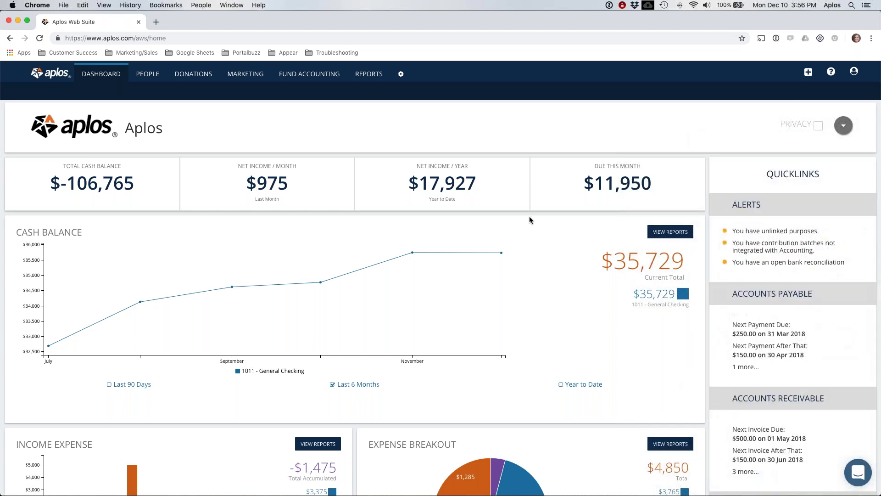